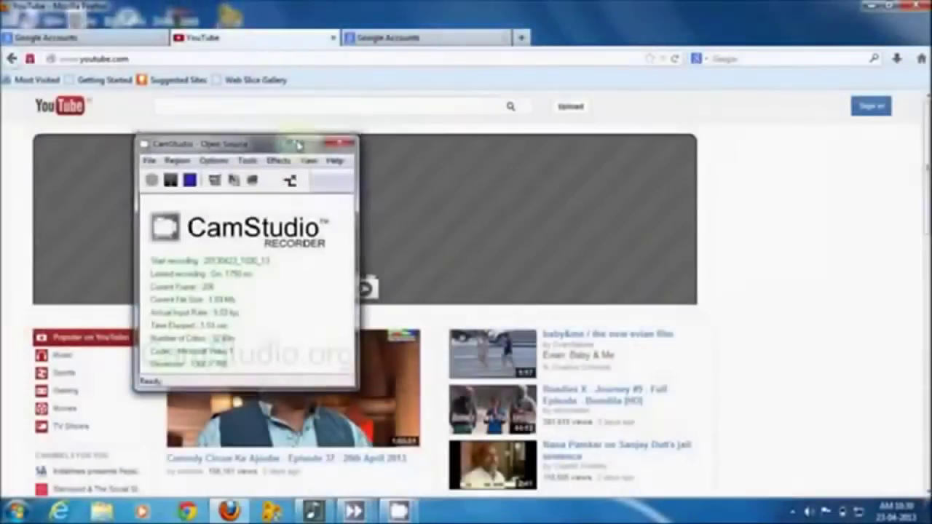
- Bring the Firefox window with YouTube to the front
left_click(298, 145)
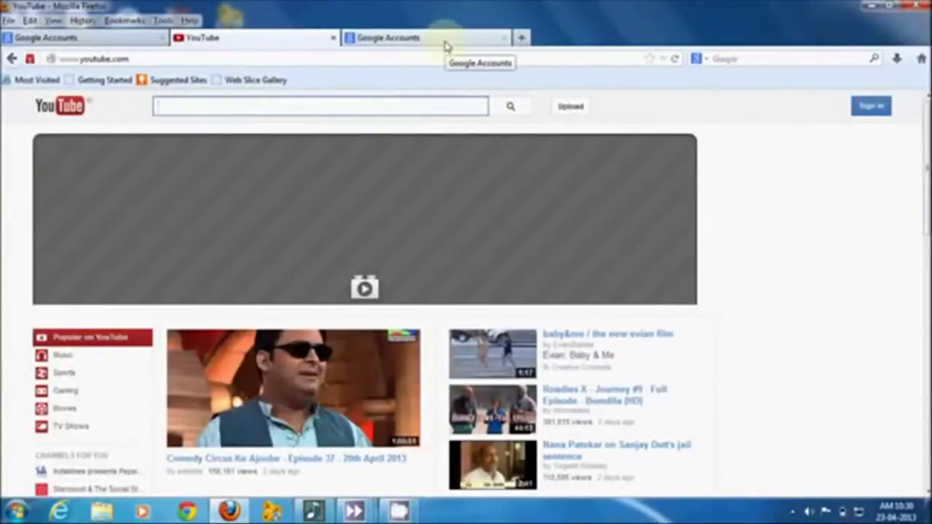
left_click(95, 39)
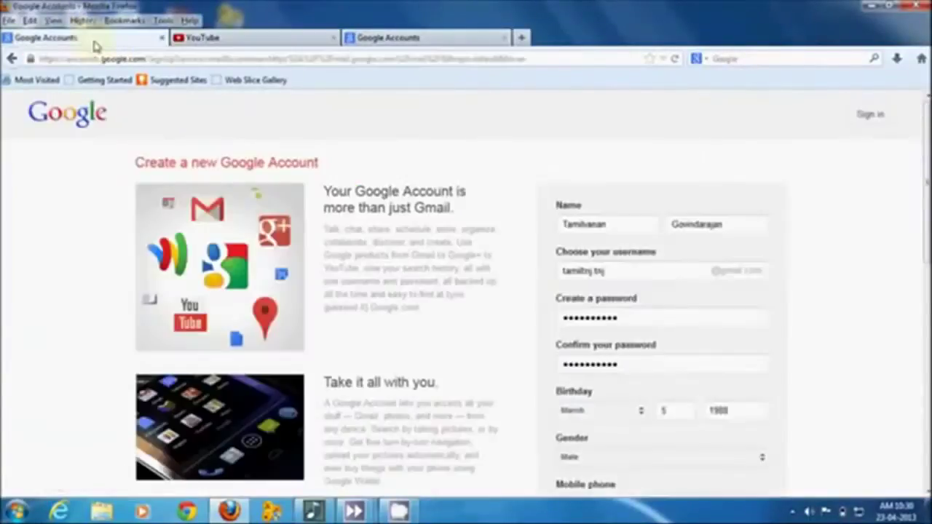
left_click(459, 38)
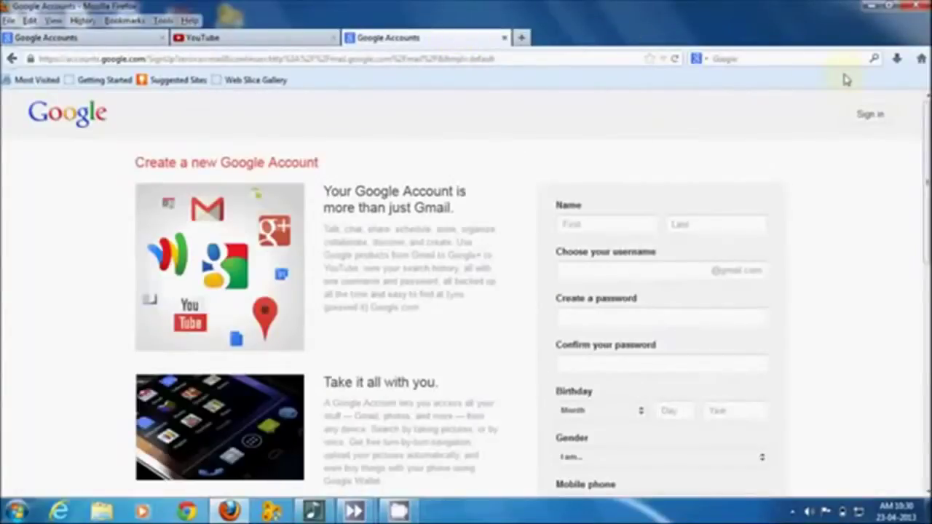
left_click(538, 57)
type("gmail.com")
key("Return")
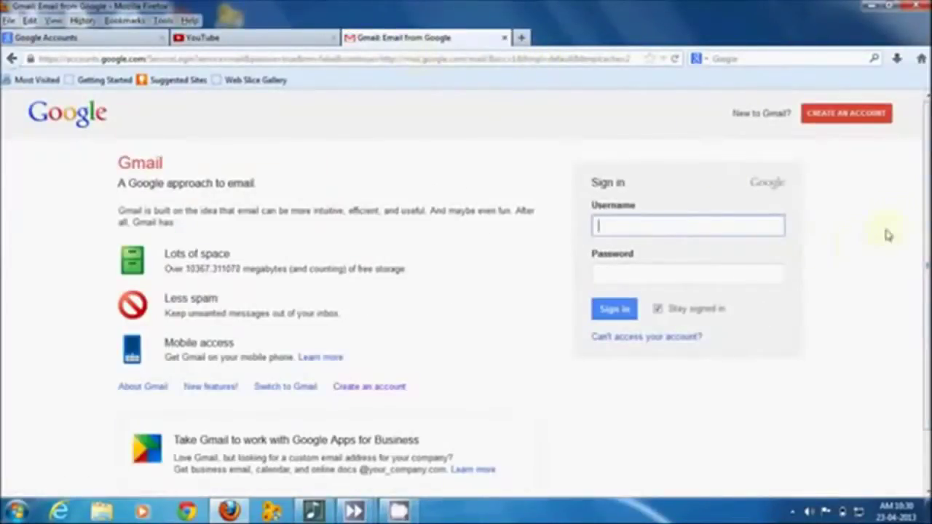
left_click(868, 120)
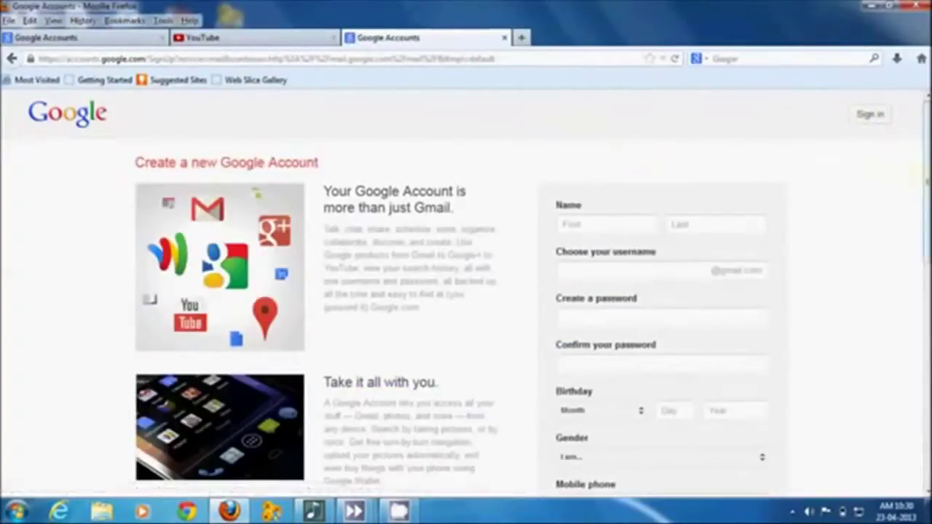
scroll(466, 292, "down", 1)
scroll(466, 291, "up", 1)
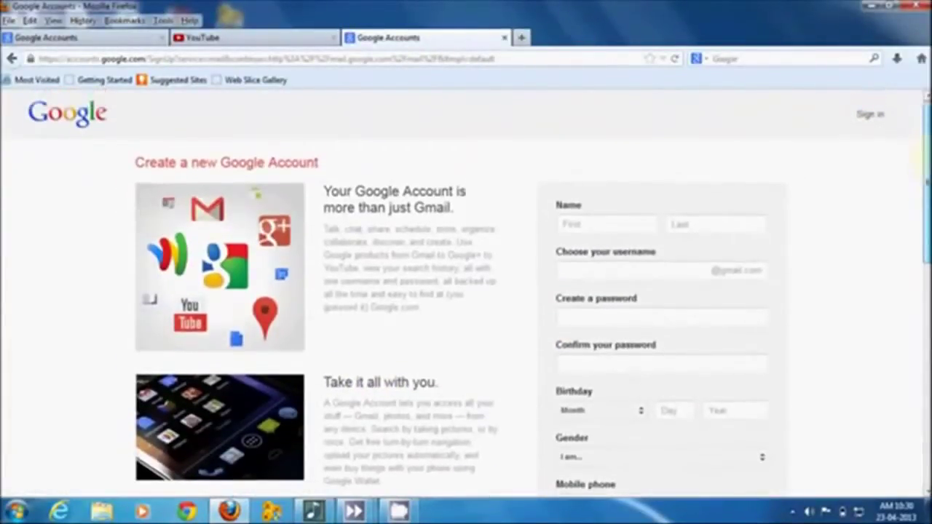
left_click(114, 40)
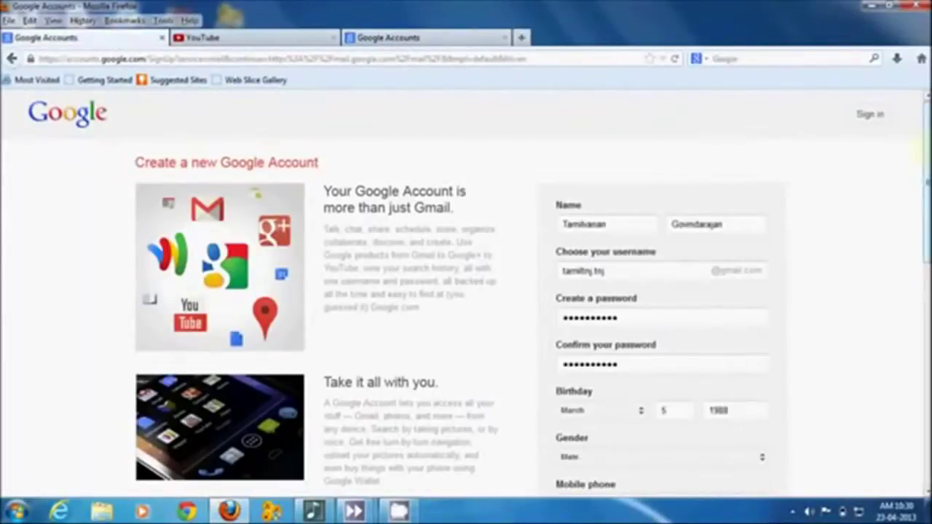
- Review the filled-in Google signup form fields
scroll(466, 291, "down", 1)
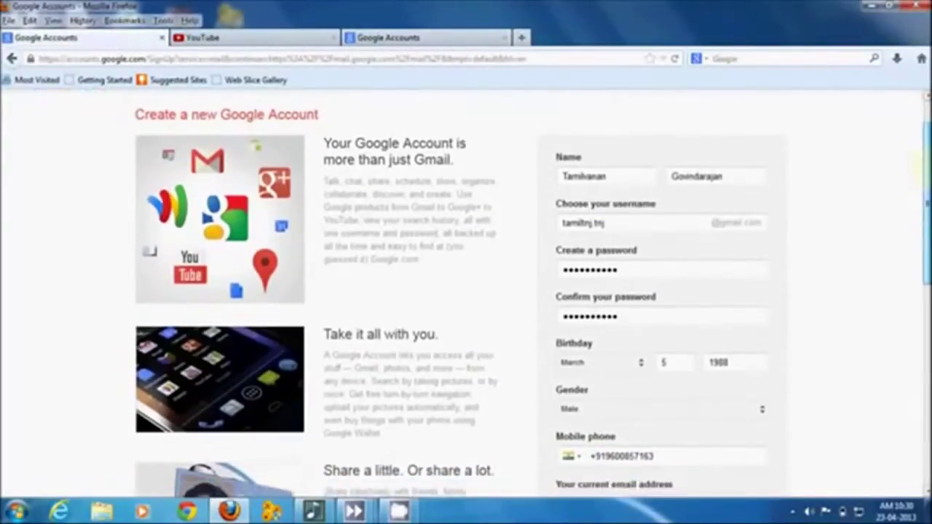
scroll(197, 185, "down", 5)
scroll(197, 186, "down", 3)
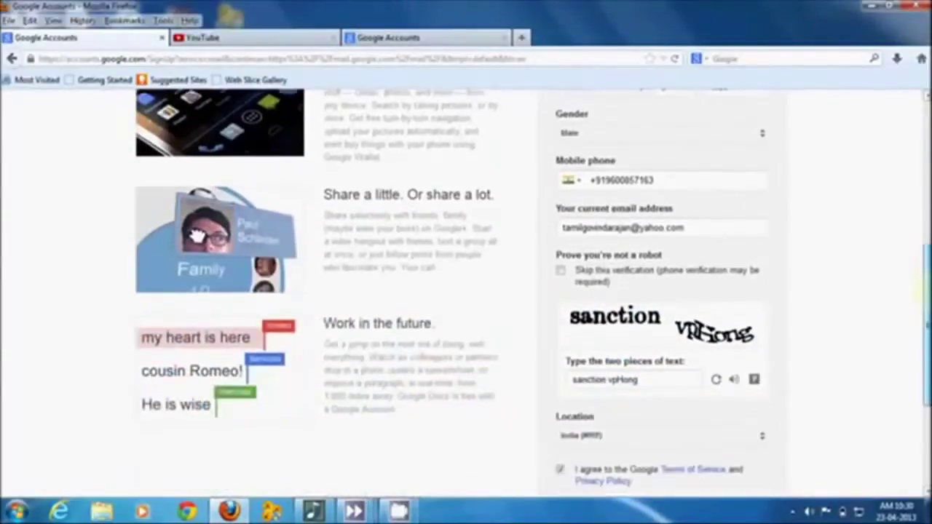
scroll(196, 186, "up", 1)
scroll(196, 186, "up", 4)
scroll(197, 185, "up", 1)
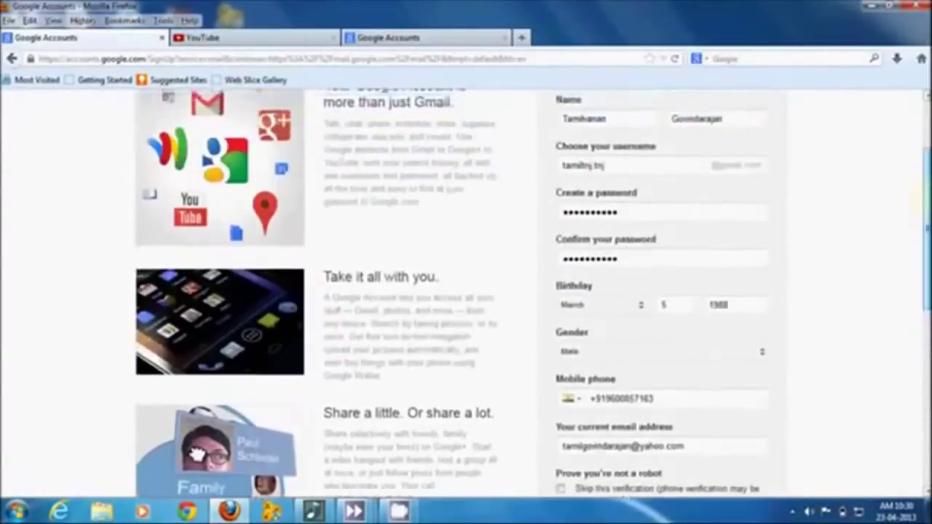
scroll(197, 477, "up", 1)
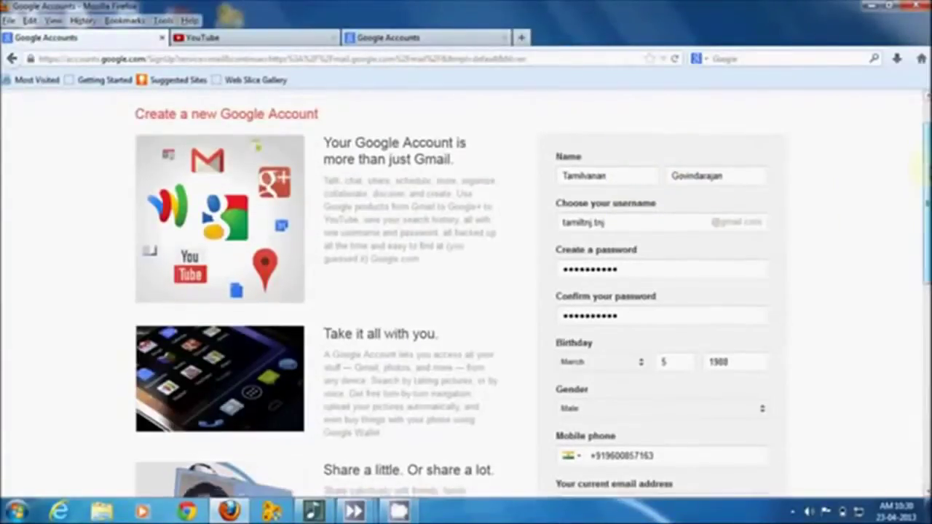
- Submit the completed signup form with captcha and agreements ticked
scroll(196, 473, "down", 1)
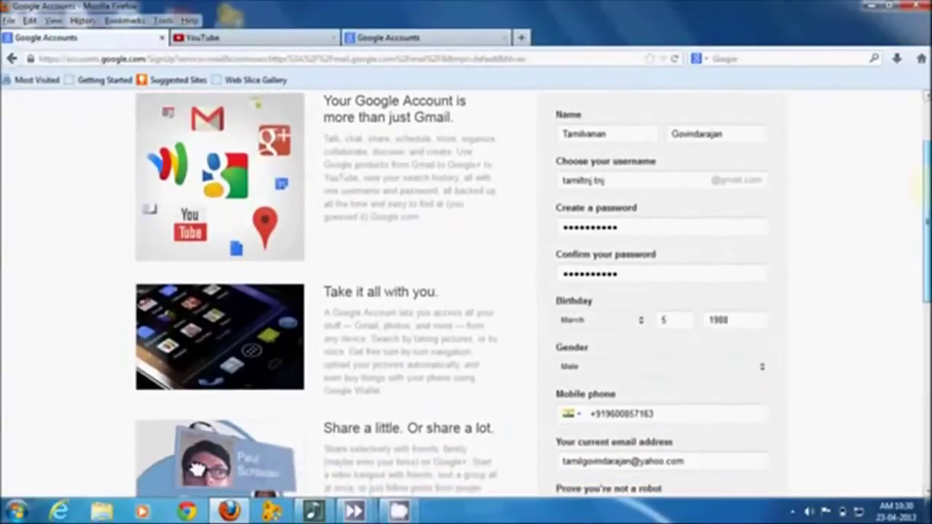
scroll(531, 294, "down", 1)
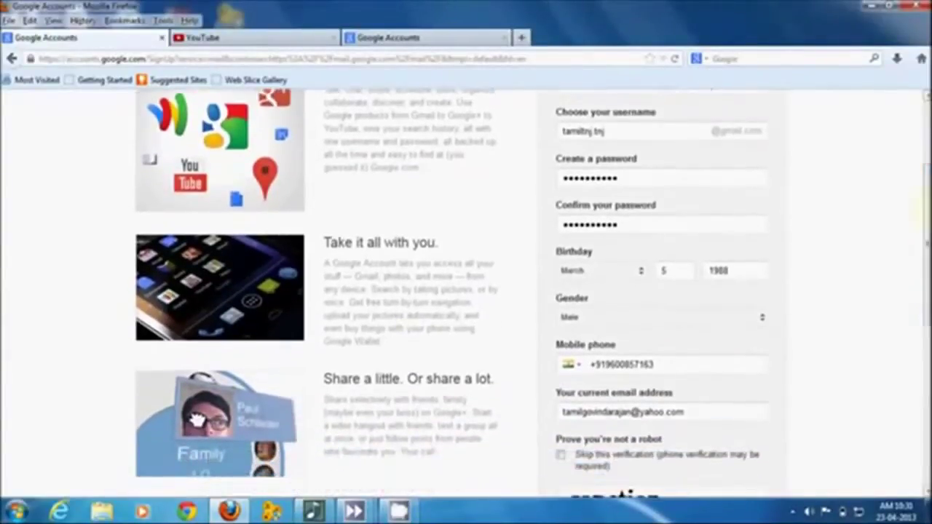
scroll(466, 291, "down", 1)
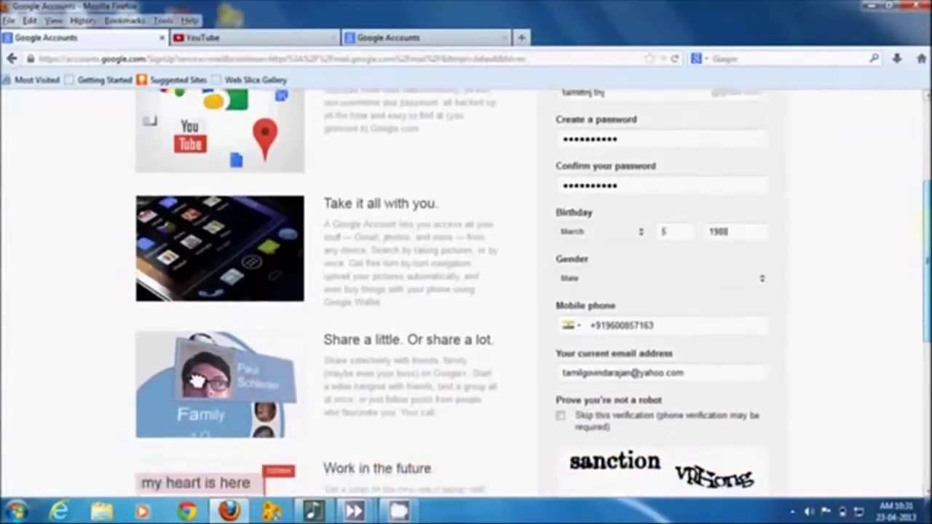
scroll(466, 291, "down", 2)
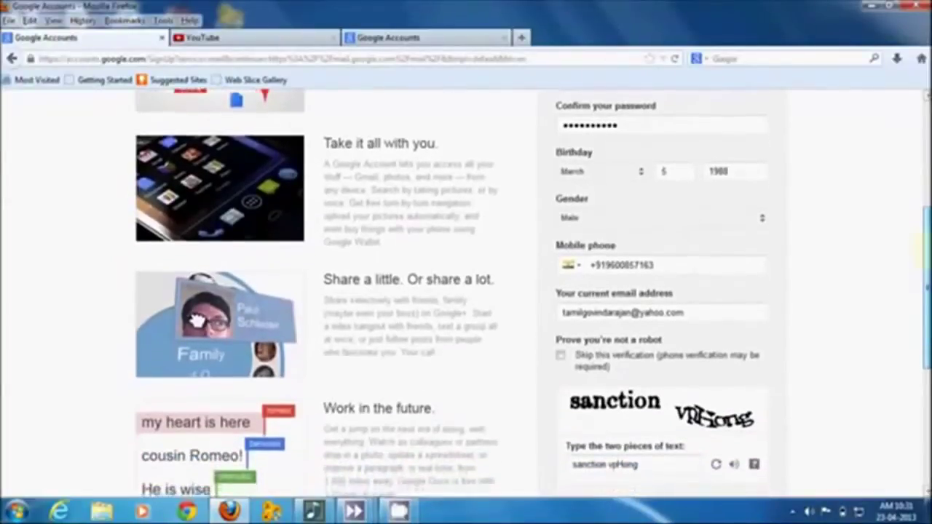
scroll(466, 292, "down", 1)
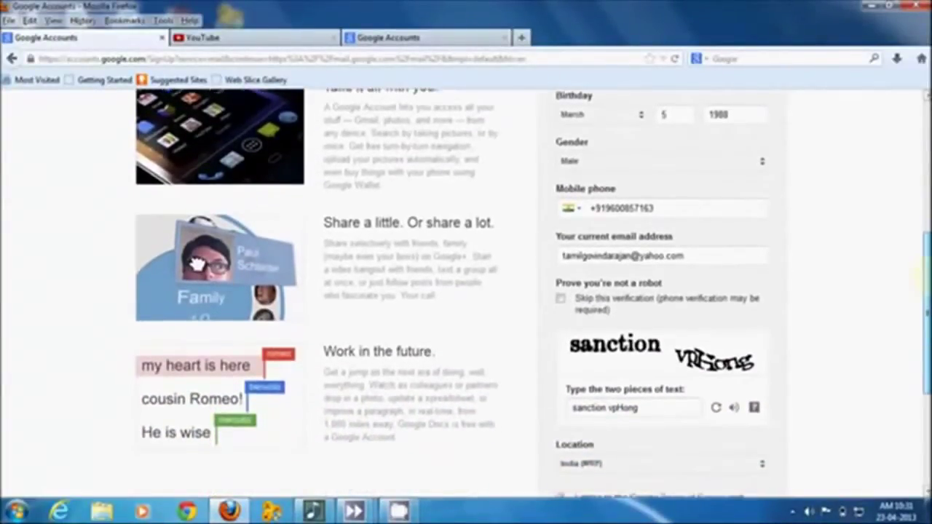
scroll(466, 291, "down", 3)
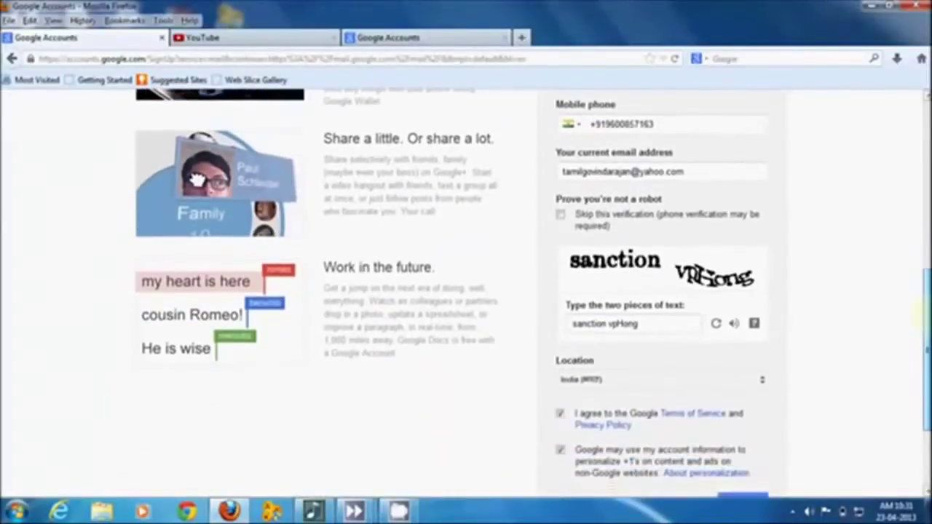
scroll(466, 291, "down", 1)
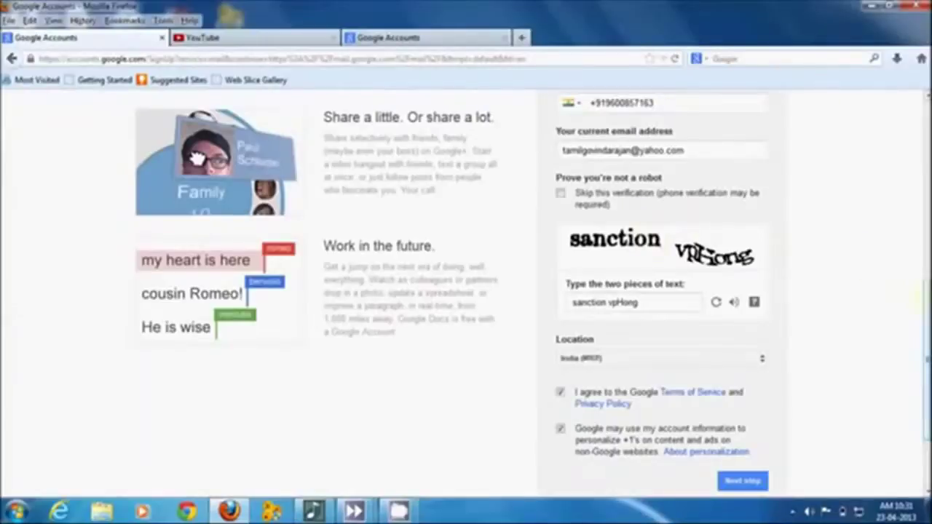
scroll(531, 291, "down", 2)
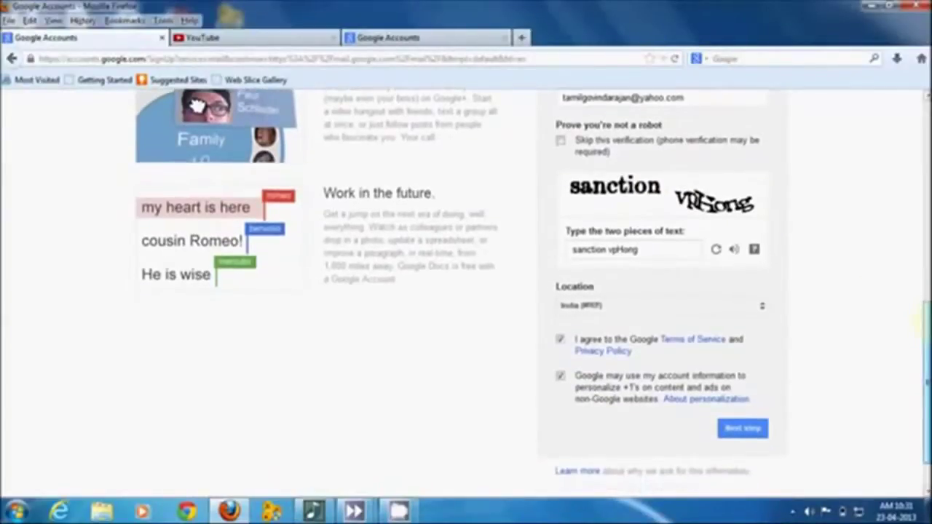
scroll(859, 364, "down", 2)
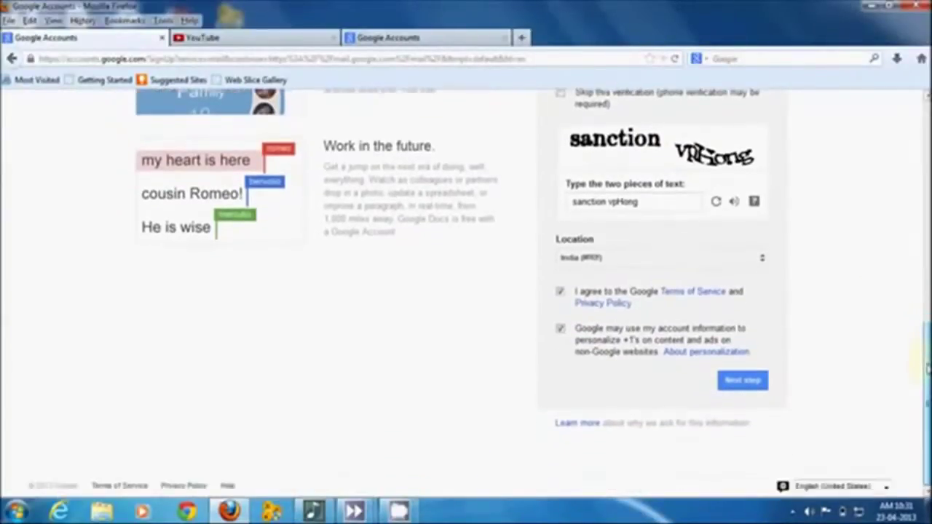
left_click(755, 386)
- Create the account and continue past the profile page without adding a photo
left_click(754, 385)
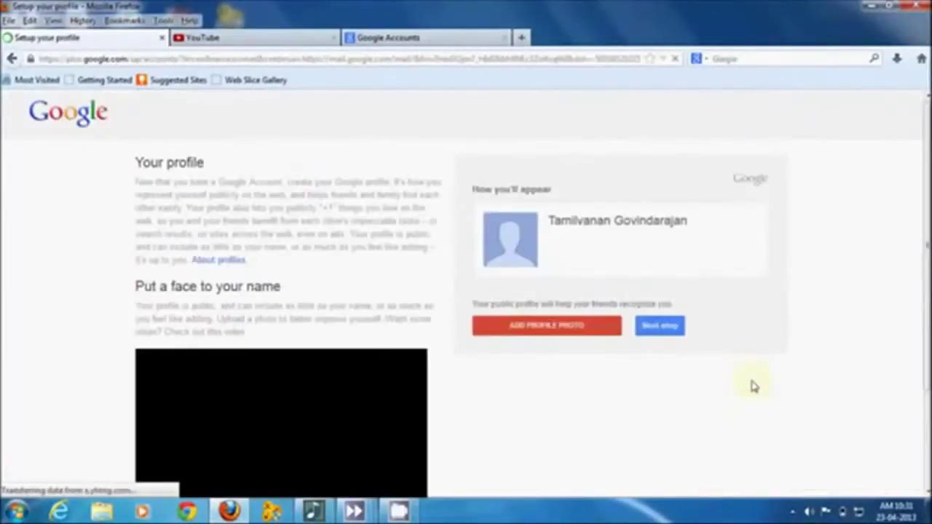
left_click(659, 328)
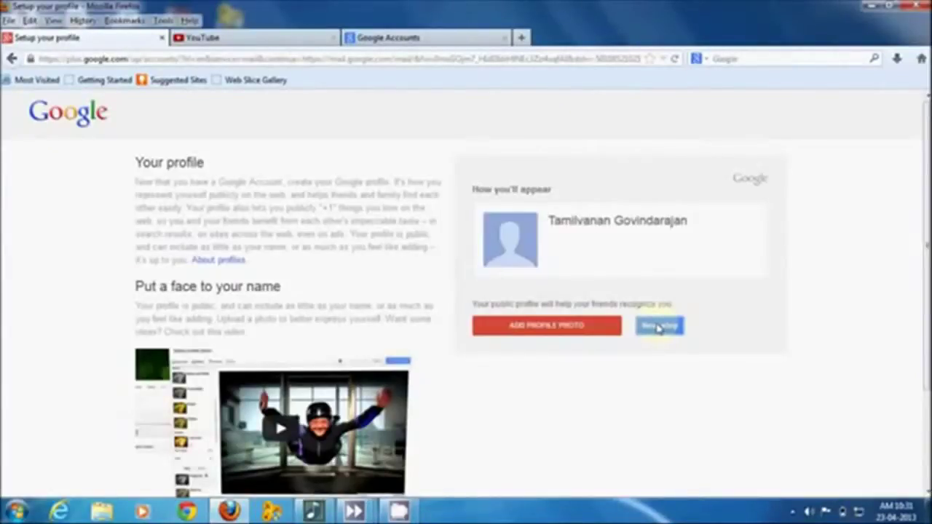
left_click(659, 327)
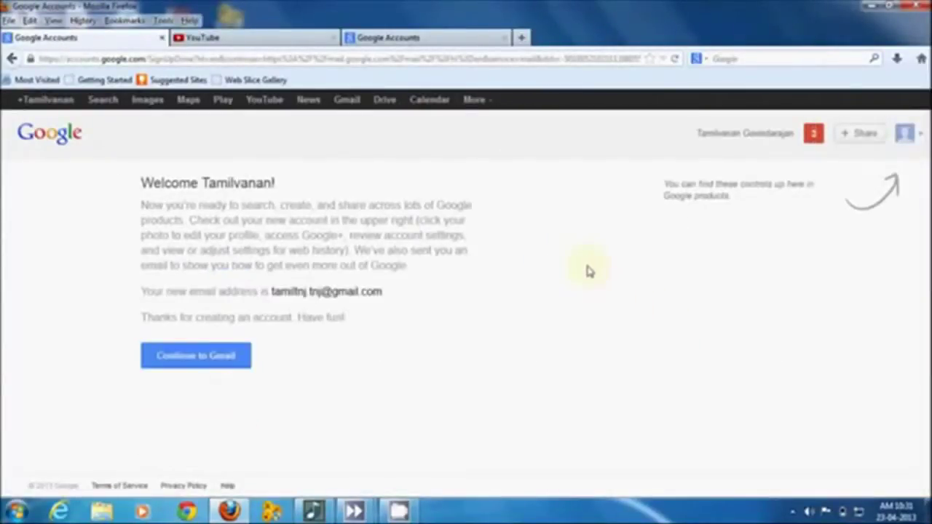
- Check notifications, then enter Gmail and dismiss the welcome tour and retake-tour tip
left_click(812, 138)
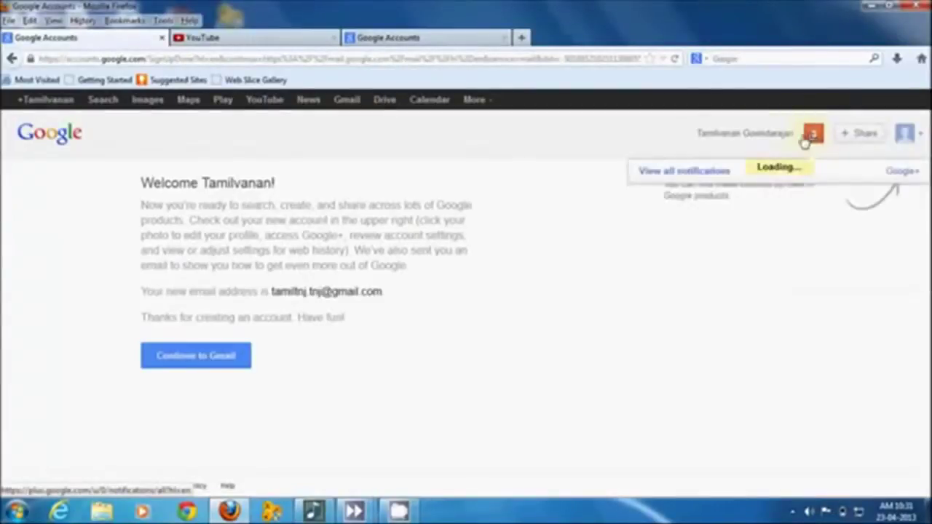
left_click(536, 378)
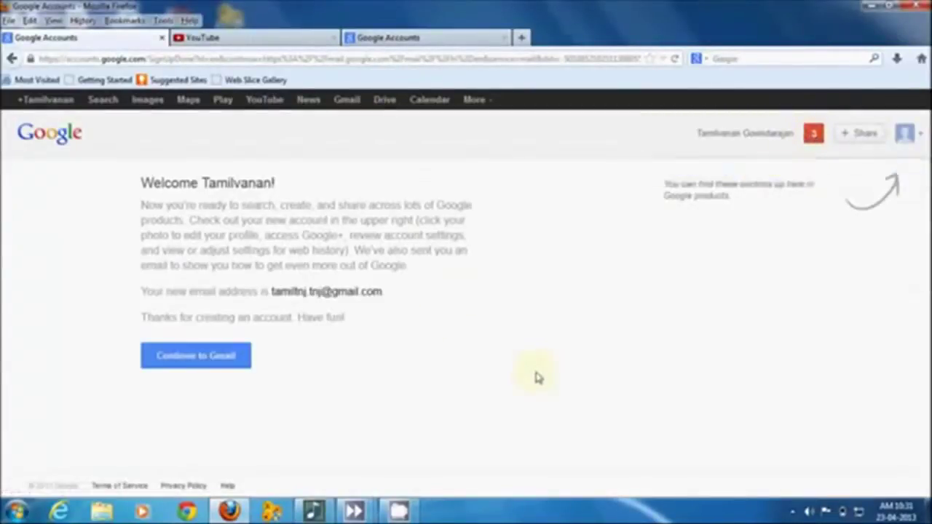
left_click(193, 356)
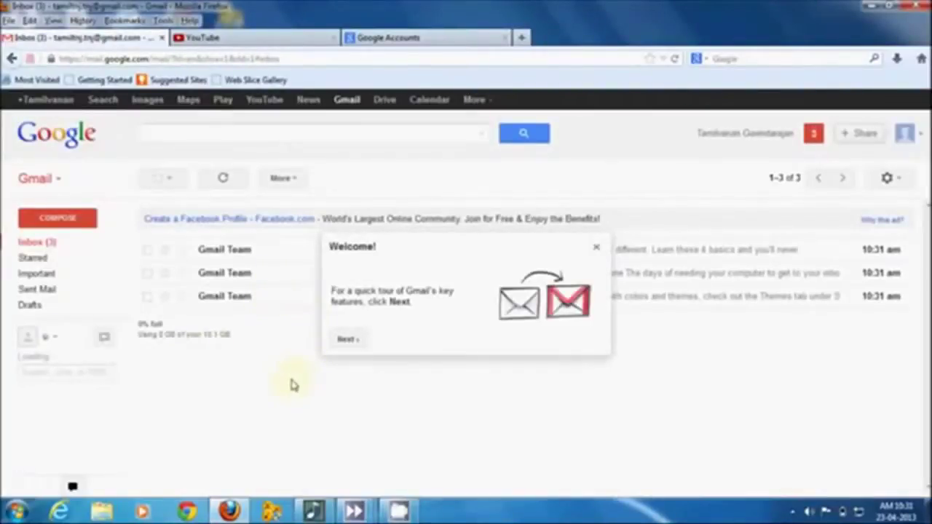
left_click(596, 250)
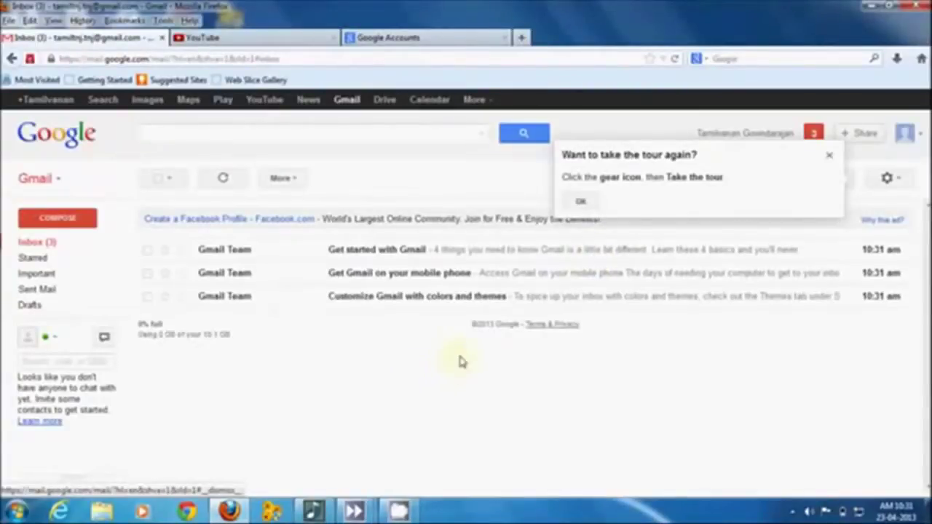
left_click(830, 158)
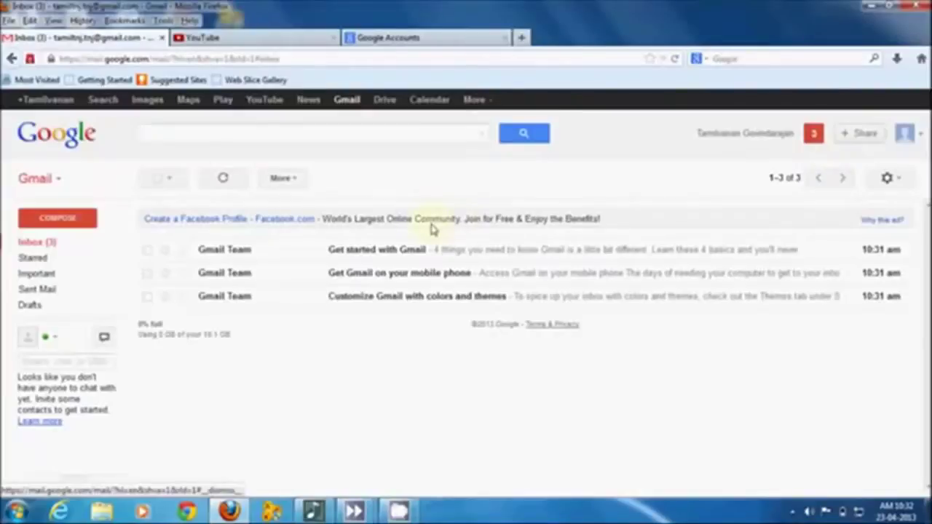
- Sign in to YouTube with the new account's password, declining to save the password
left_click(292, 40)
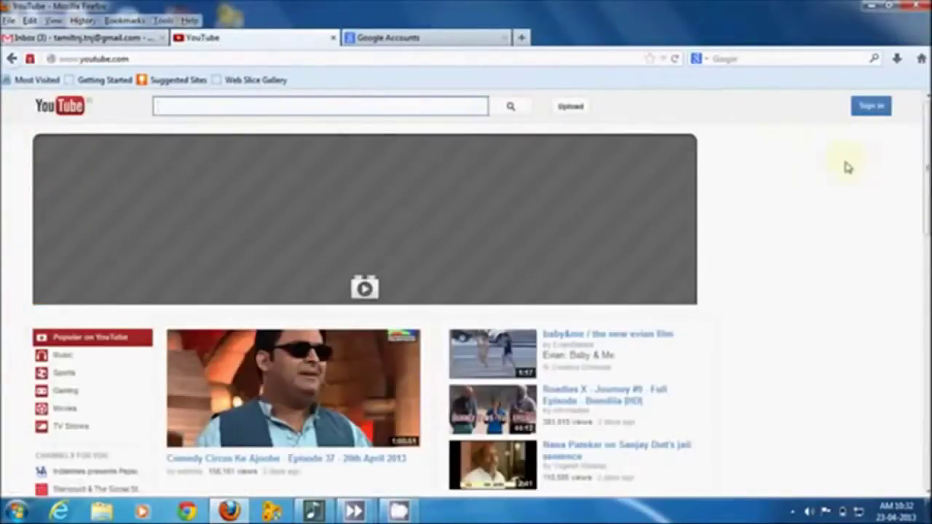
left_click(876, 109)
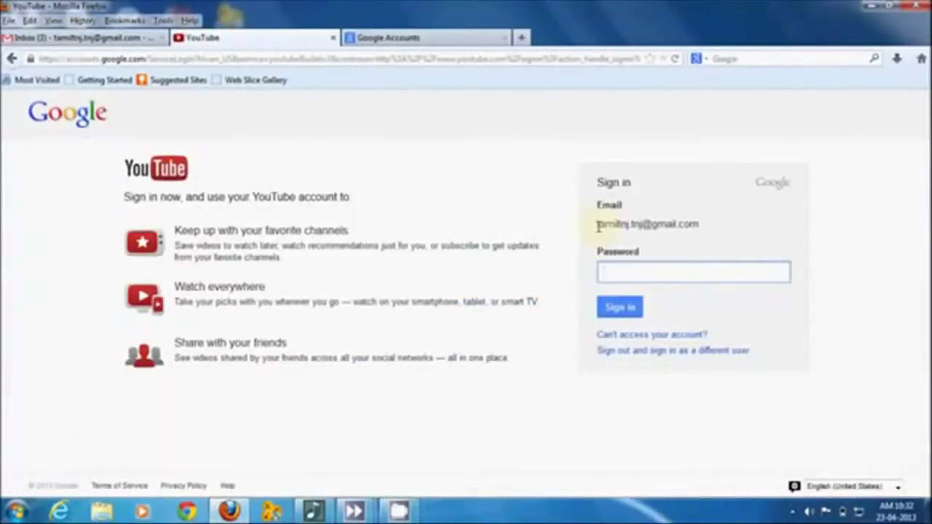
left_click_drag(599, 227, 689, 227)
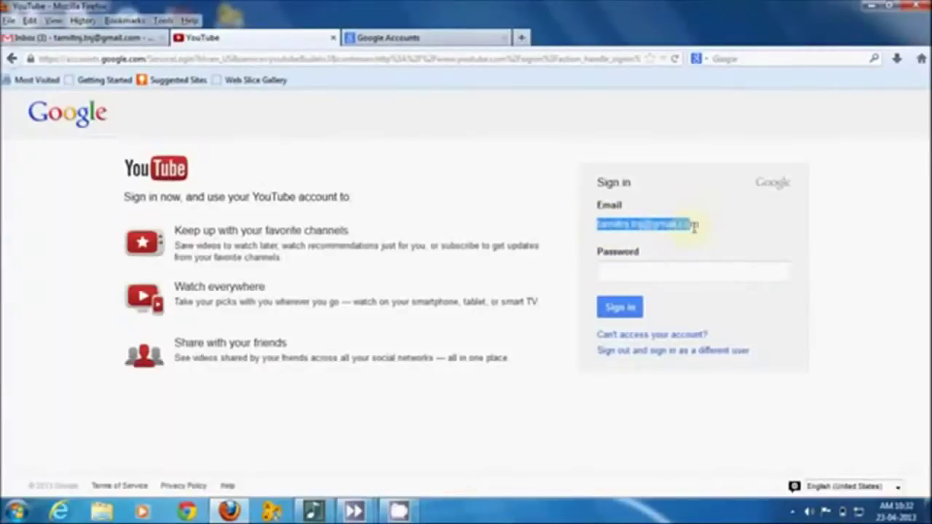
left_click(633, 274)
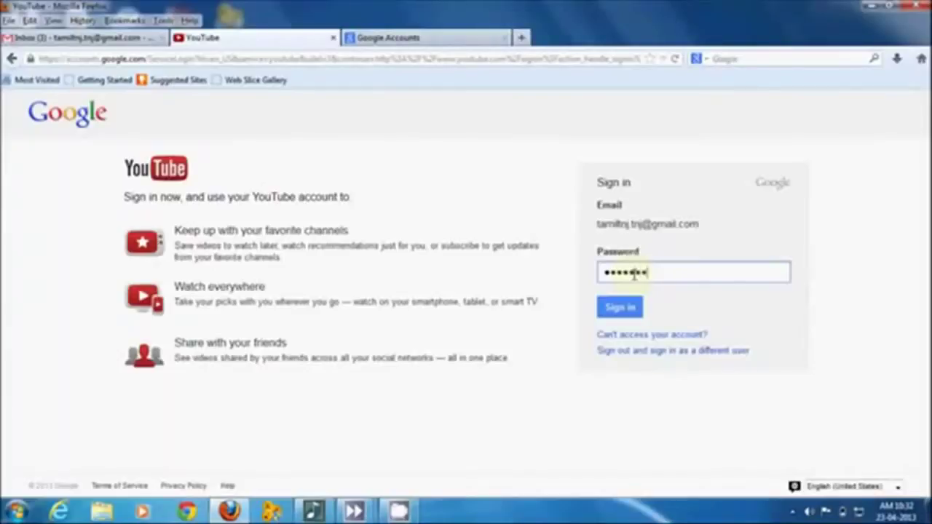
left_click(619, 308)
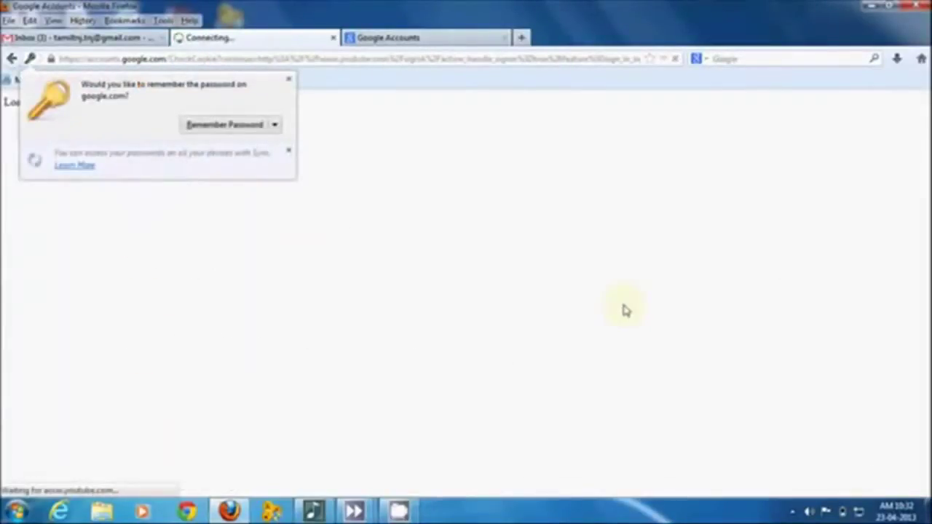
left_click(288, 79)
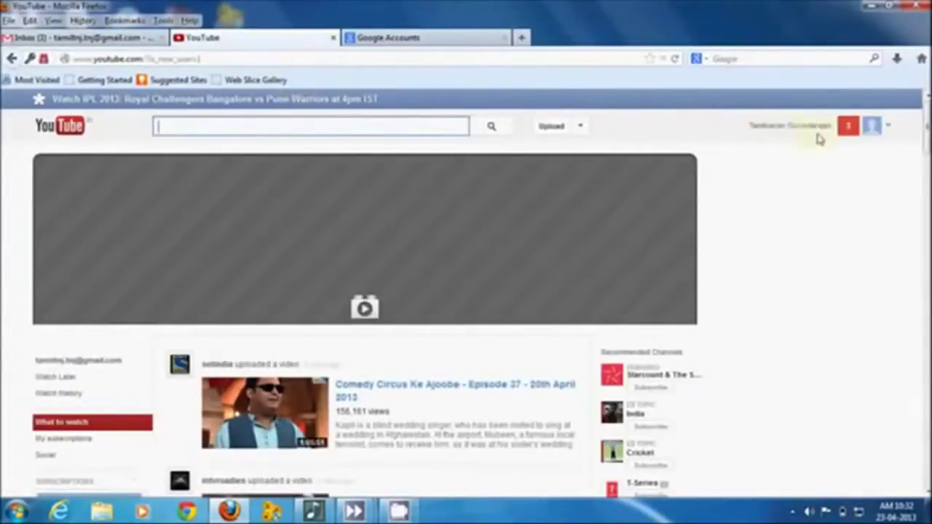
- Visit Video Manager, dismiss its tip, and create a channel under the account's name
left_click(889, 128)
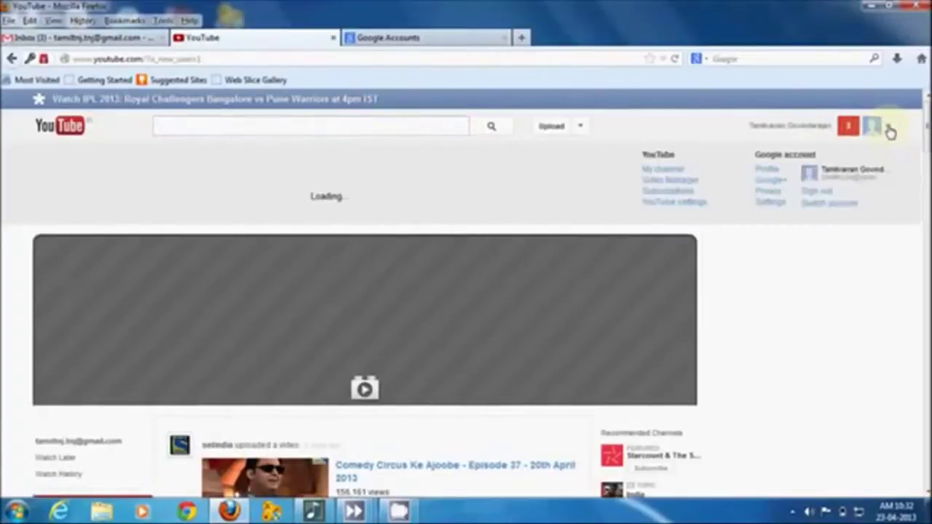
left_click(688, 182)
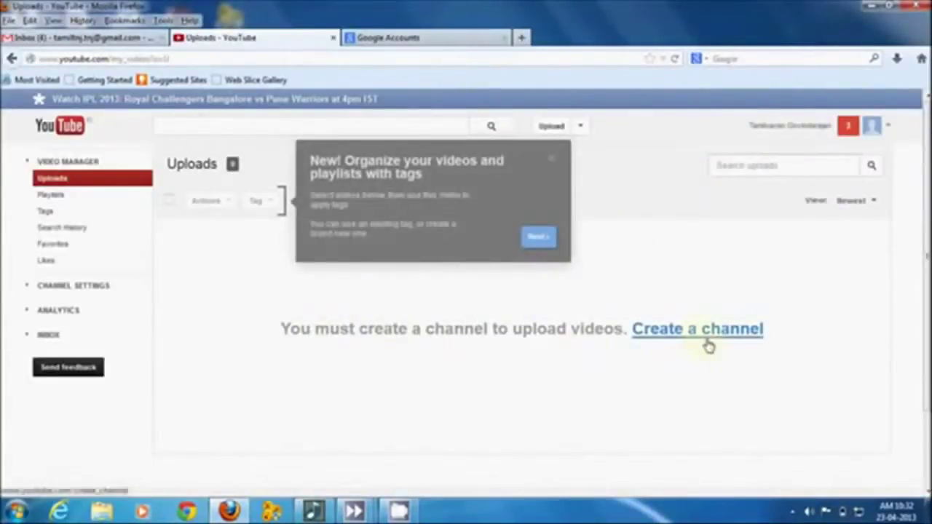
left_click(551, 161)
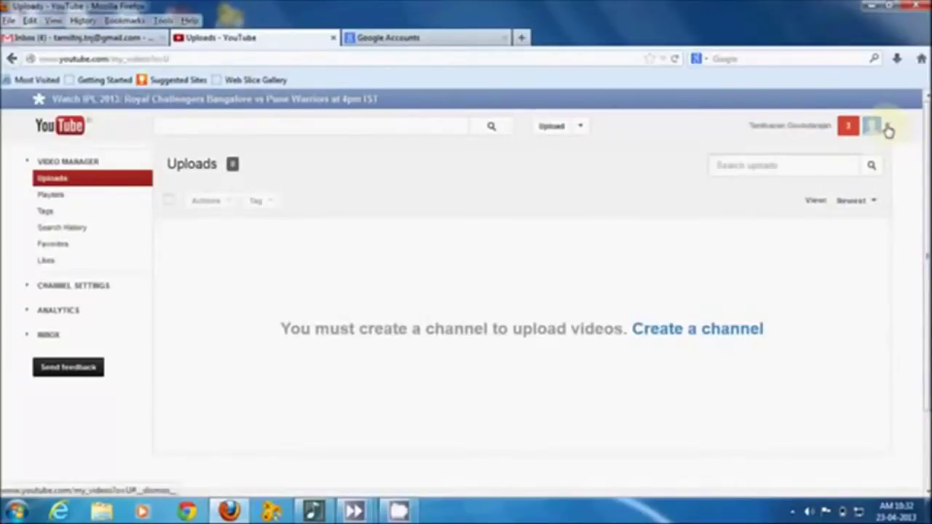
left_click(889, 130)
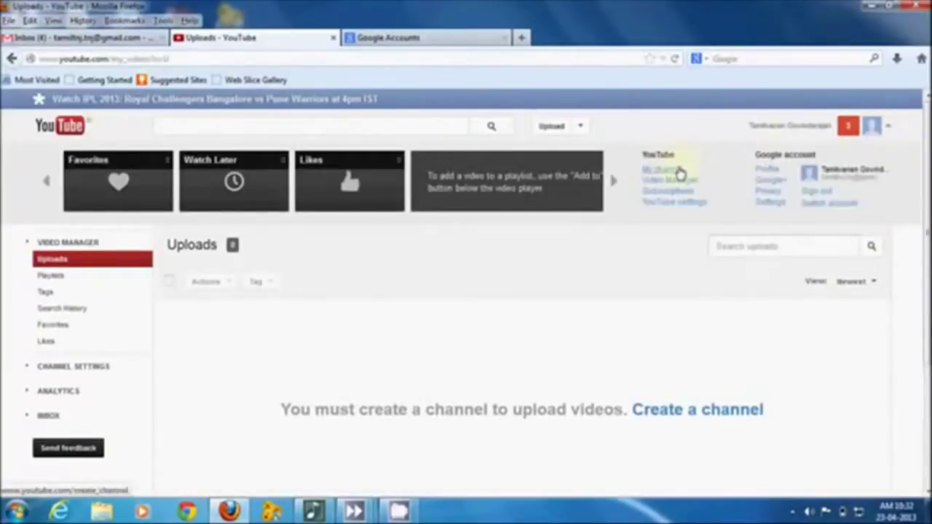
left_click(678, 172)
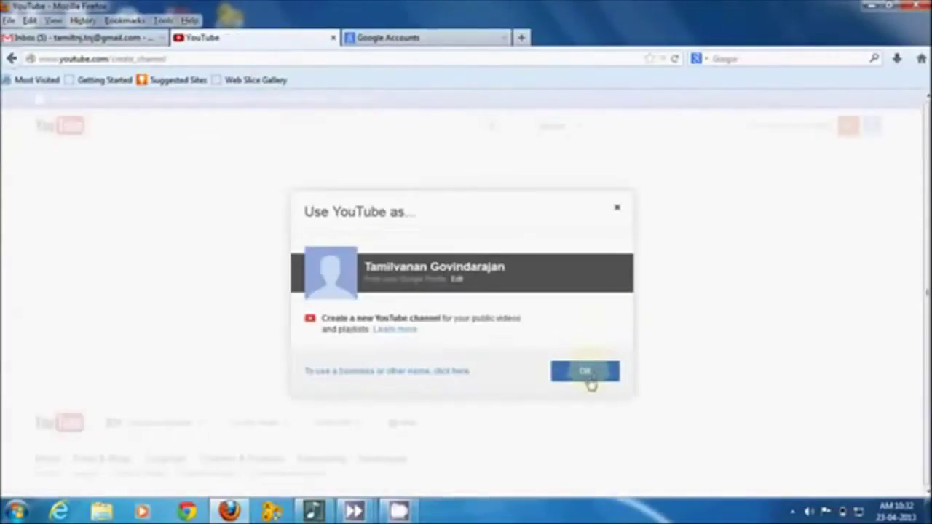
left_click(589, 377)
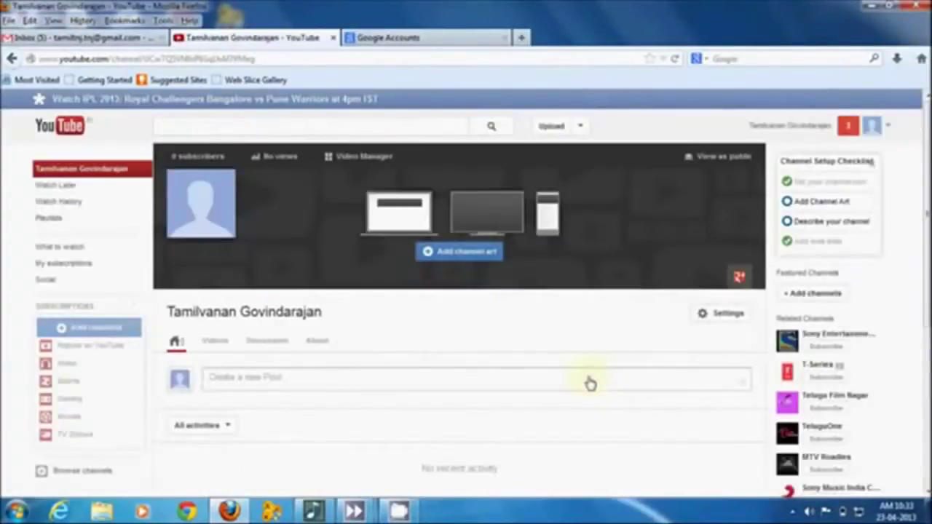
- In Video Manager, view the Playlists, Tags and Favorites lists
left_click(888, 127)
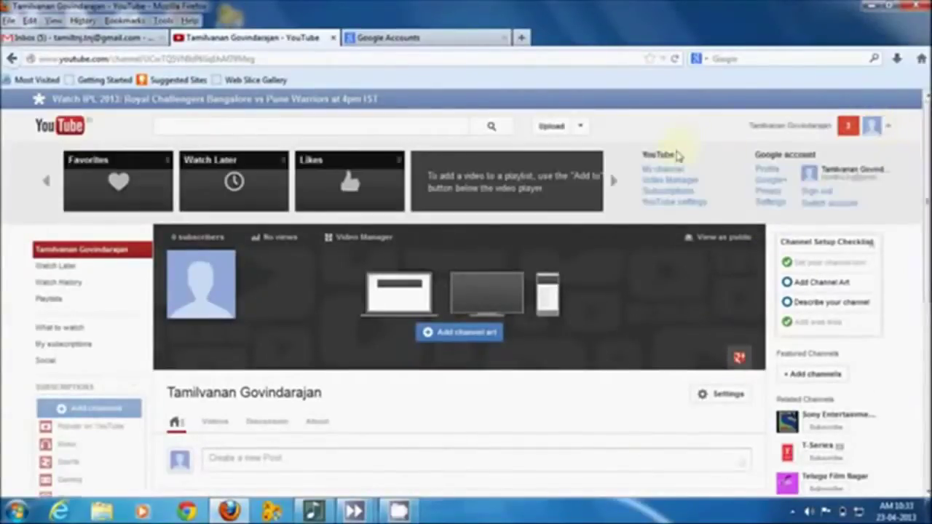
left_click(670, 181)
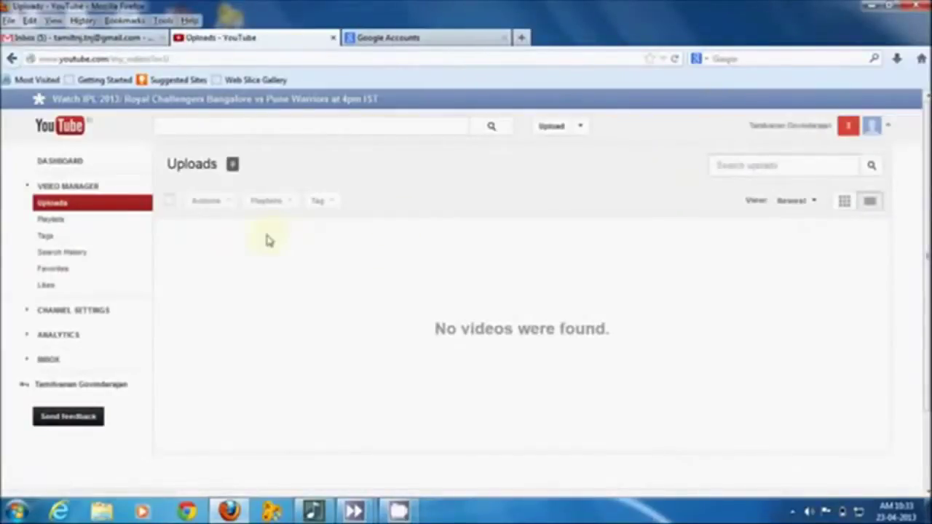
left_click(81, 225)
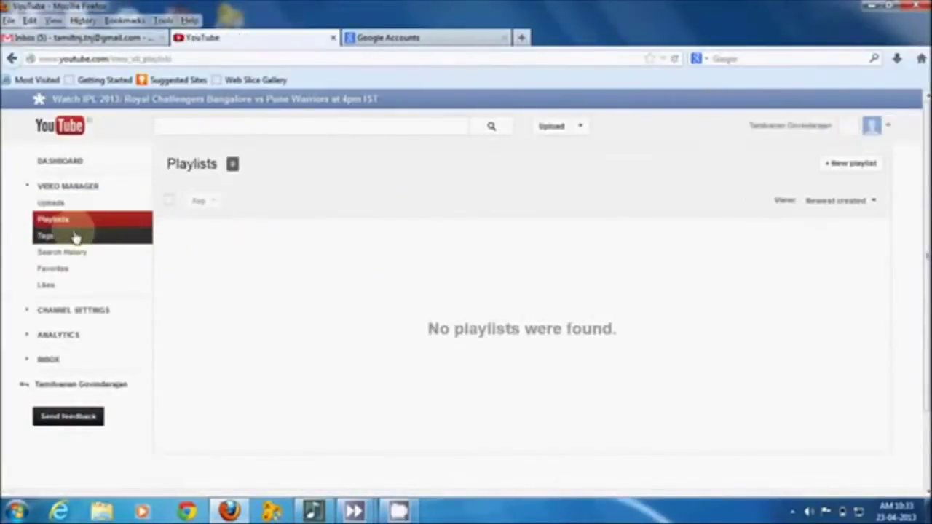
left_click(75, 236)
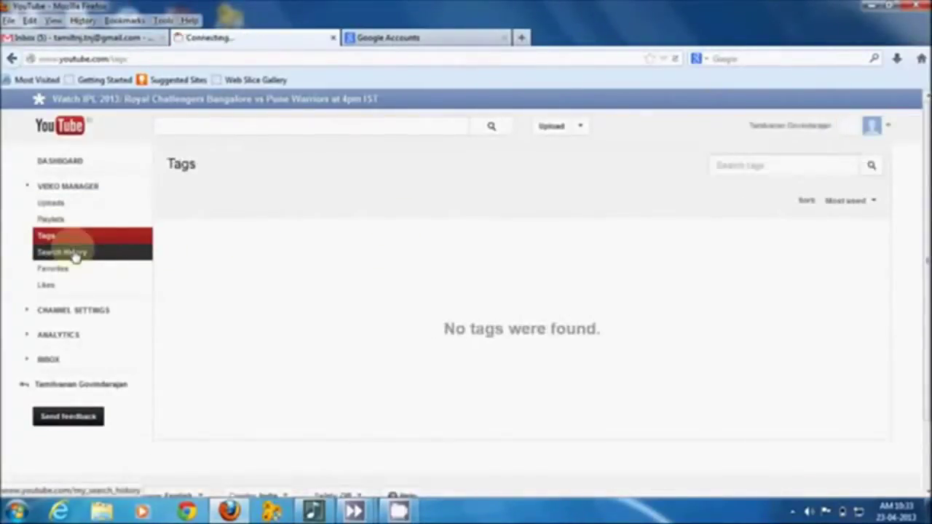
left_click(67, 272)
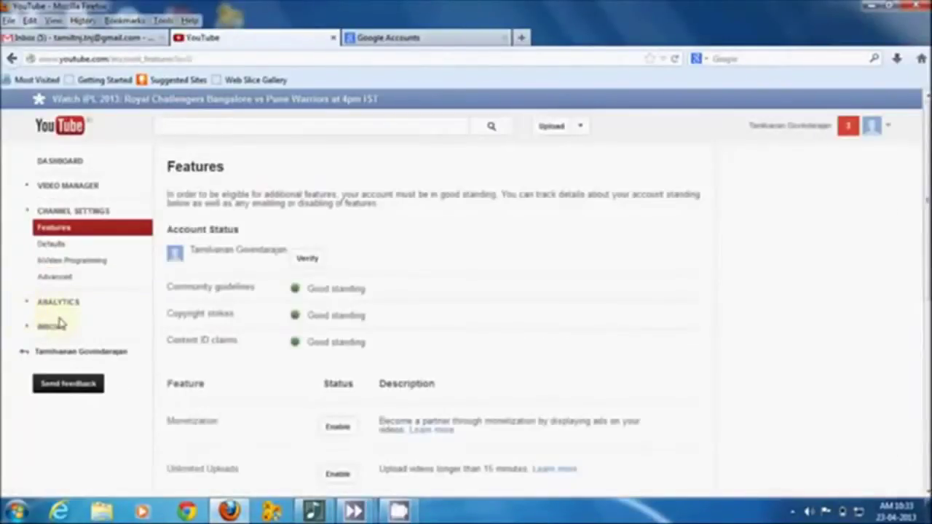
- Browse channel settings Defaults and InVideo Programming, ending on Advanced
left_click(67, 254)
left_click(79, 265)
left_click(73, 288)
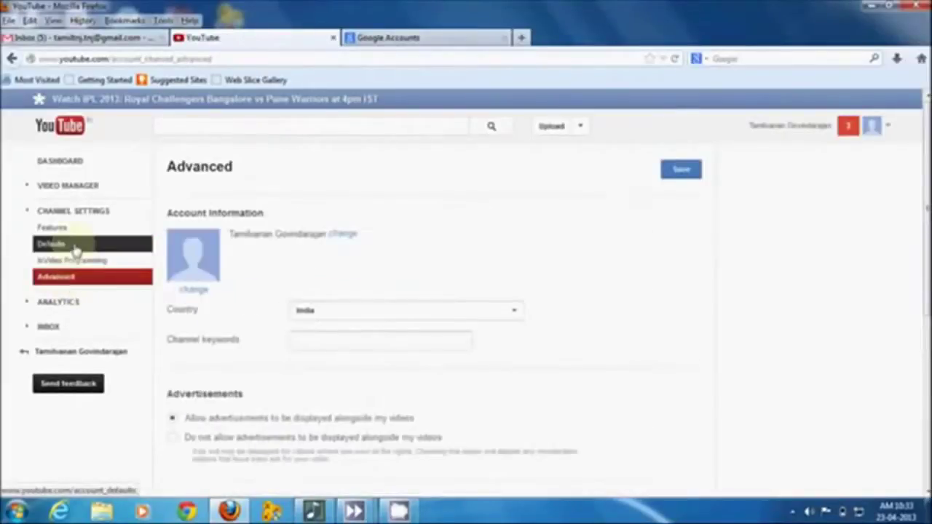
- Visit the channel page and expand the suggested channels list
left_click(890, 128)
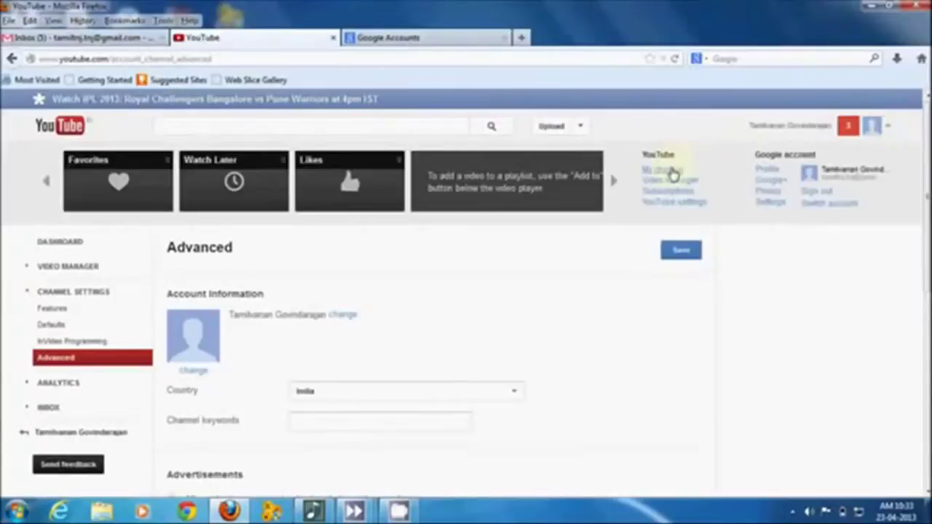
left_click(671, 172)
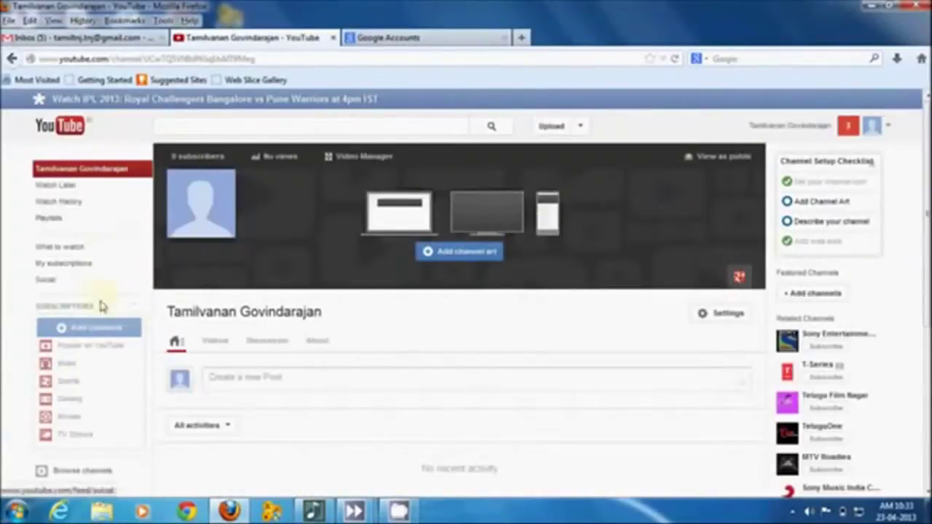
left_click(102, 329)
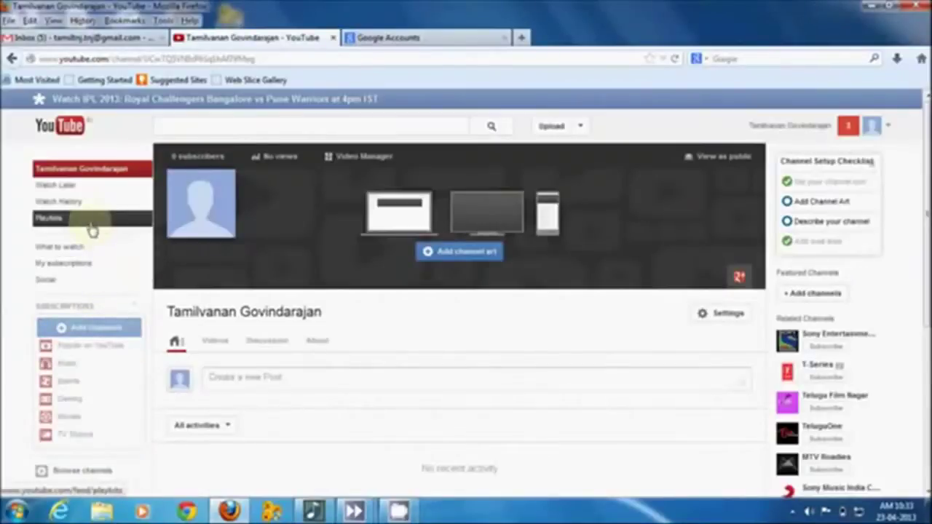
left_click(98, 327)
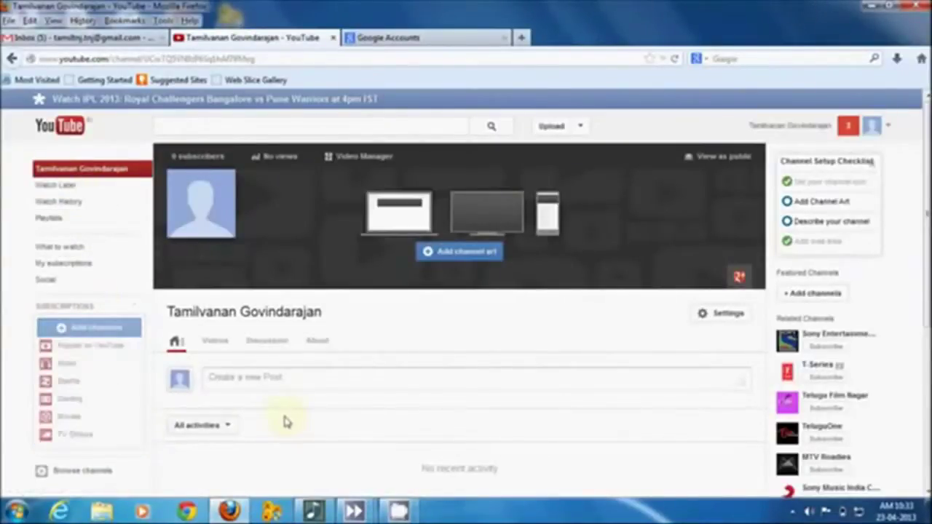
- In Video Manager, expand Channel Settings and view Defaults, then Features
mouse_move(583, 277)
left_click(890, 131)
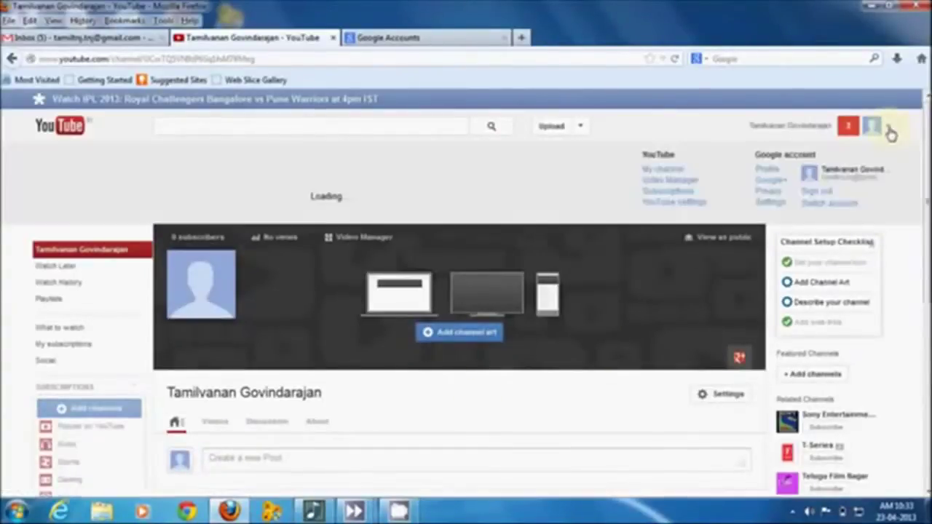
left_click(674, 182)
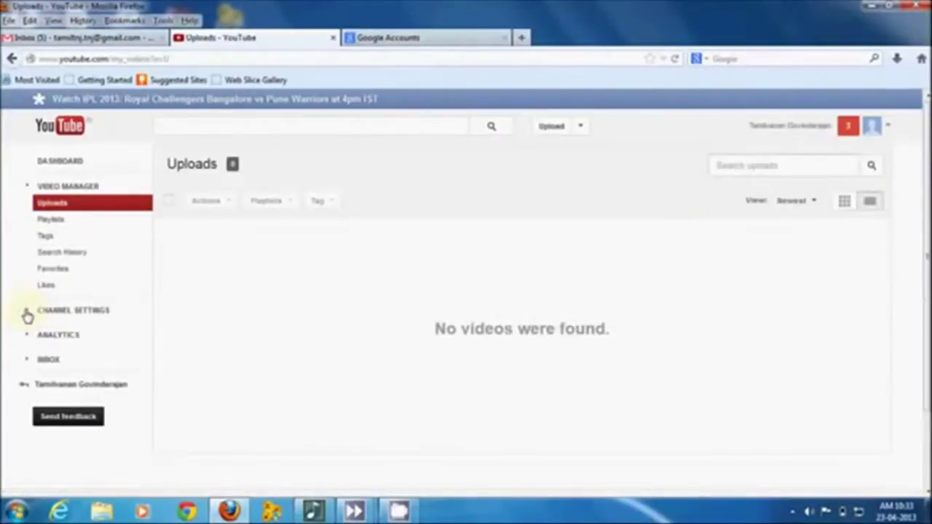
left_click(28, 313)
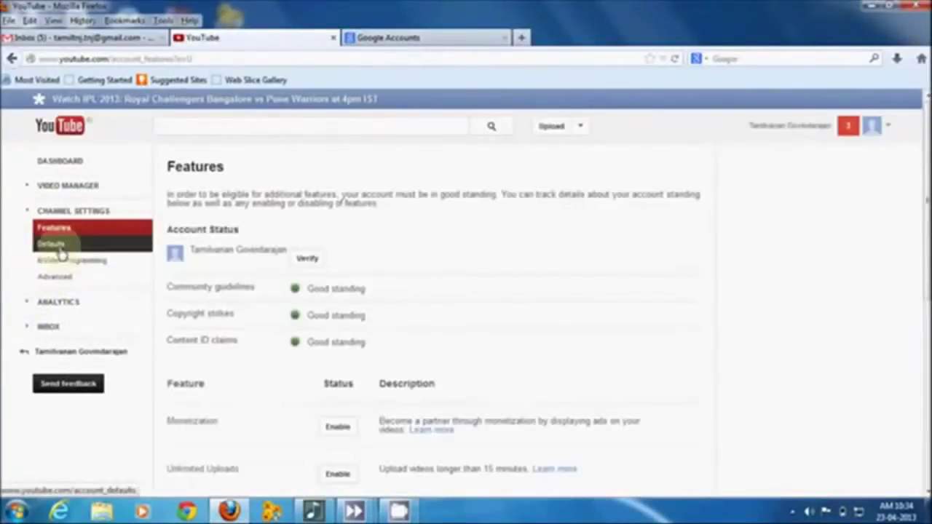
left_click(61, 253)
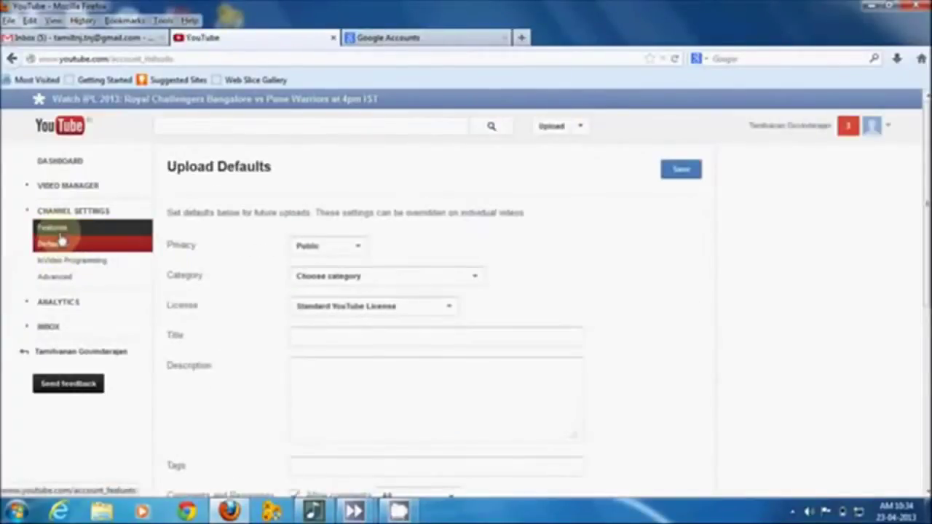
left_click(61, 233)
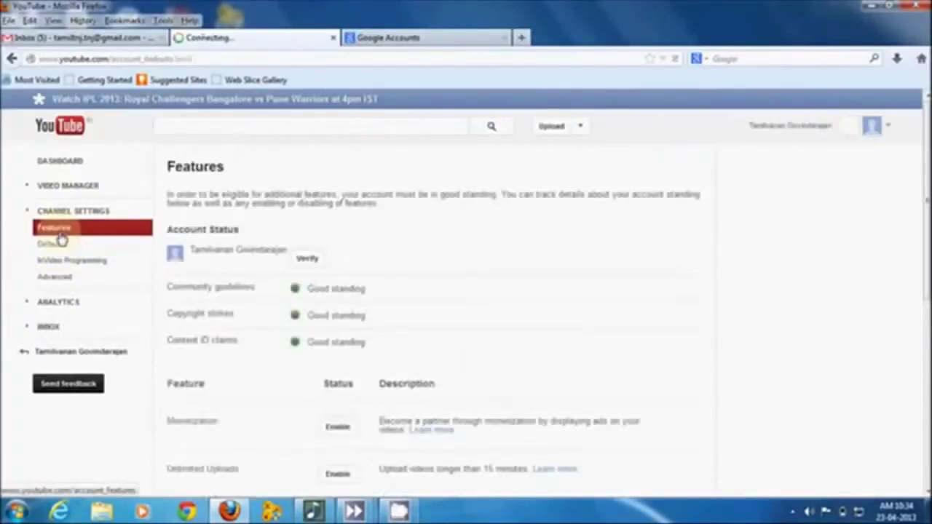
- Enable Monetization, ticking all three agreement checkboxes and accepting the terms
scroll(466, 291, "down", 3)
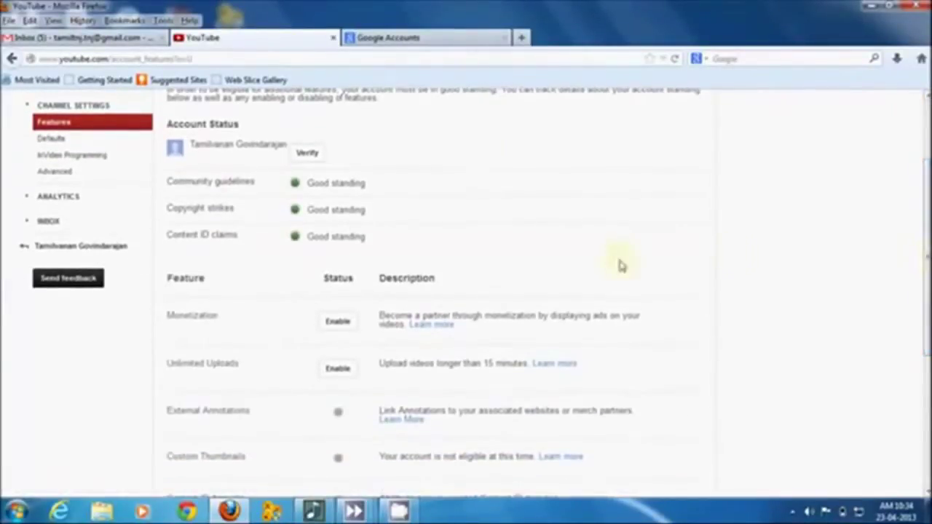
left_click(339, 323)
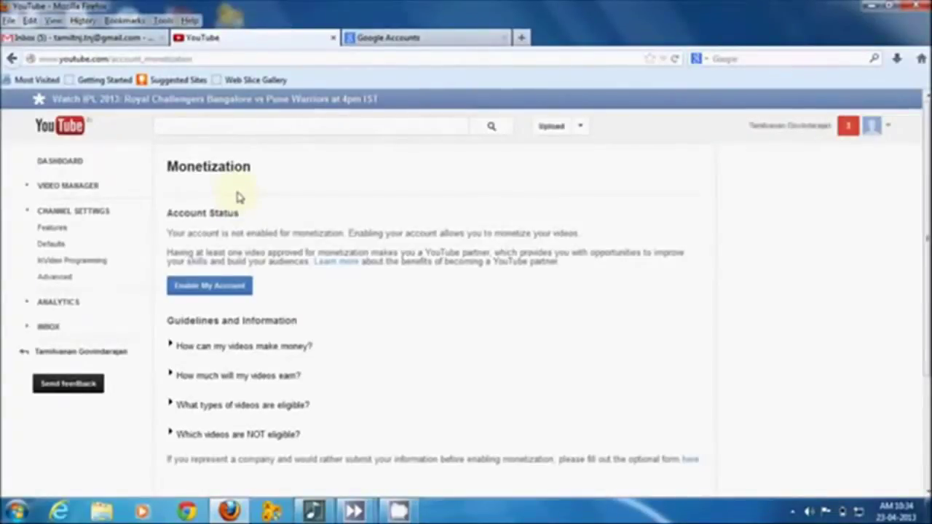
left_click(231, 288)
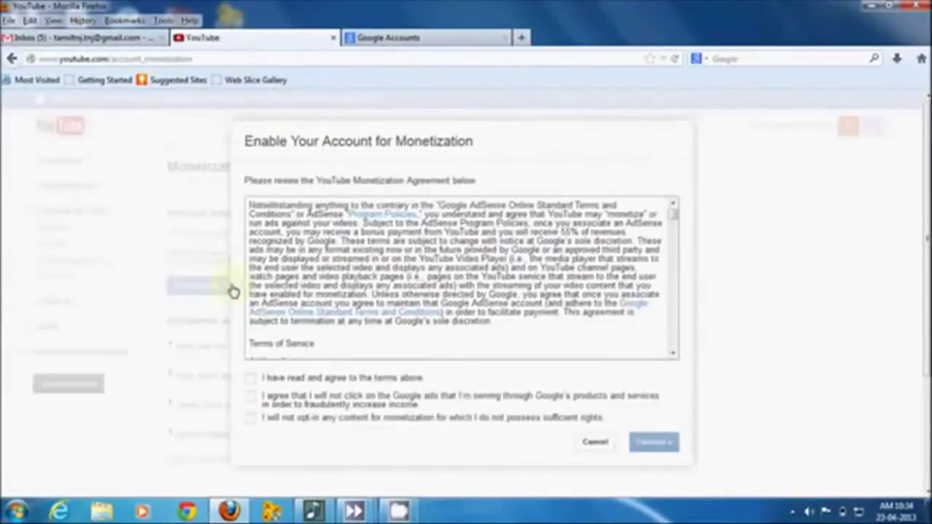
left_click(250, 379)
left_click(249, 397)
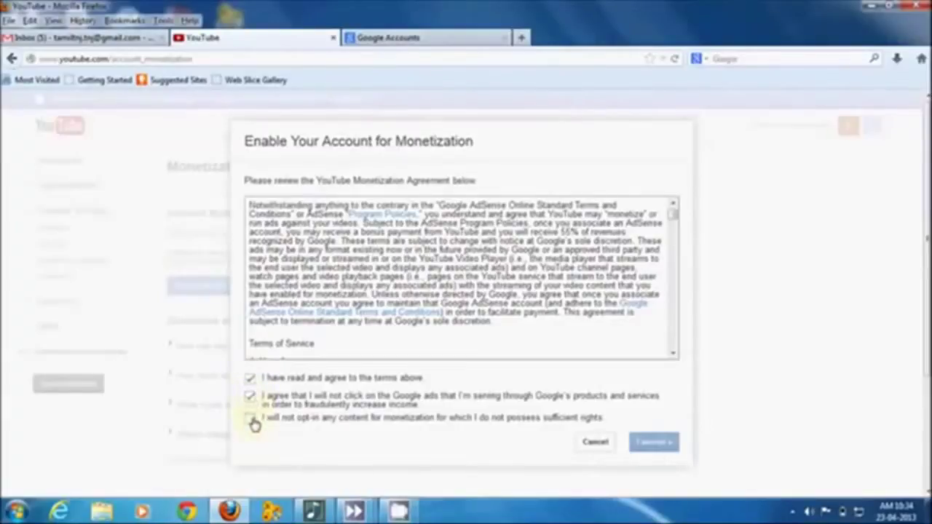
left_click(249, 418)
left_click(665, 443)
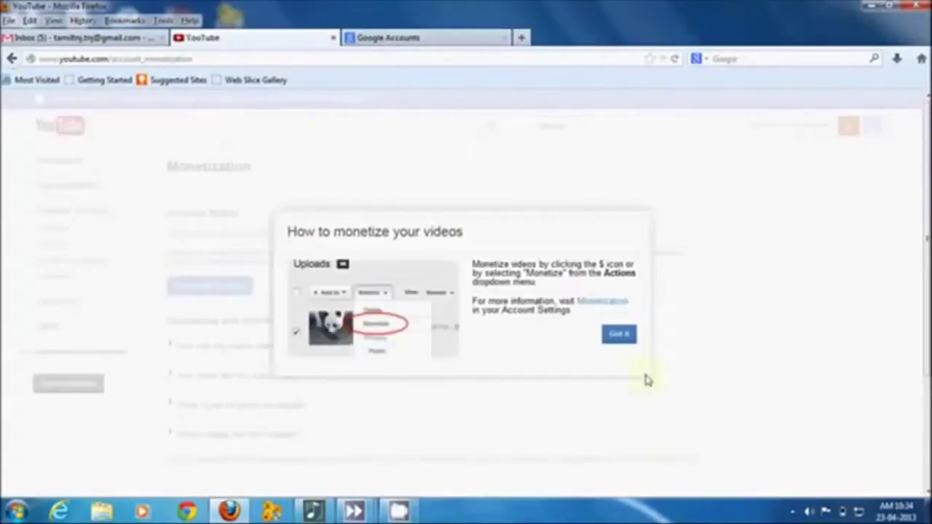
- Dismiss the how-to-monetize tips and highlight the 'No videos were found' message
left_click(629, 337)
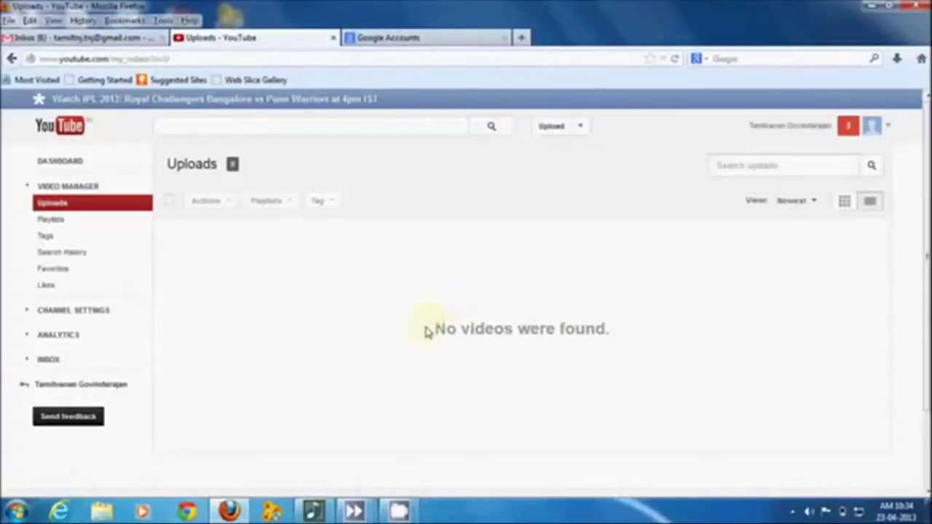
left_click_drag(427, 332, 608, 345)
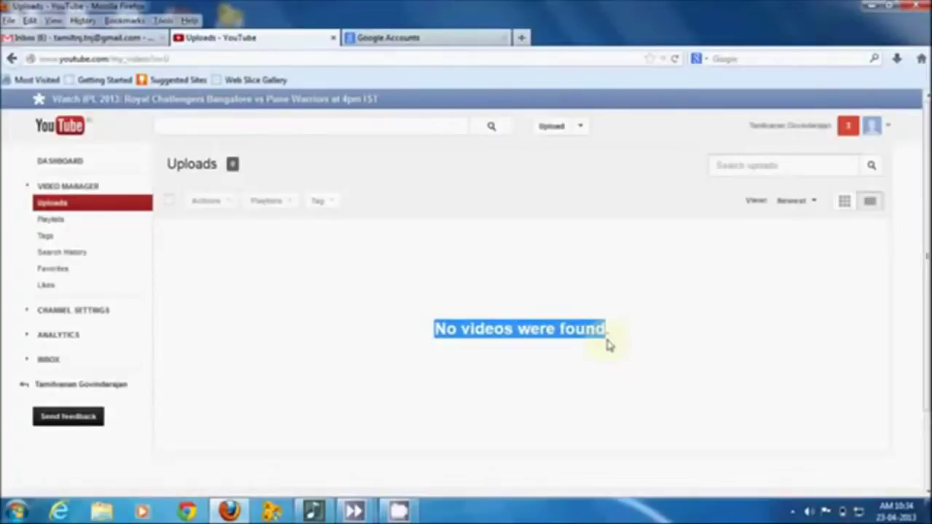
left_click(437, 360)
left_click_drag(429, 333, 616, 329)
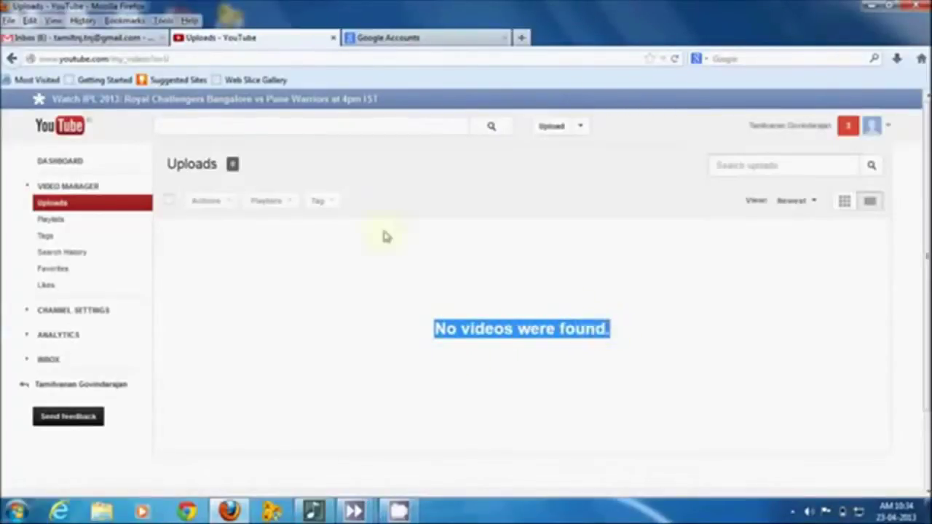
- In Gmail, read the Welcome to YouTube email and return to the inbox
left_click(137, 38)
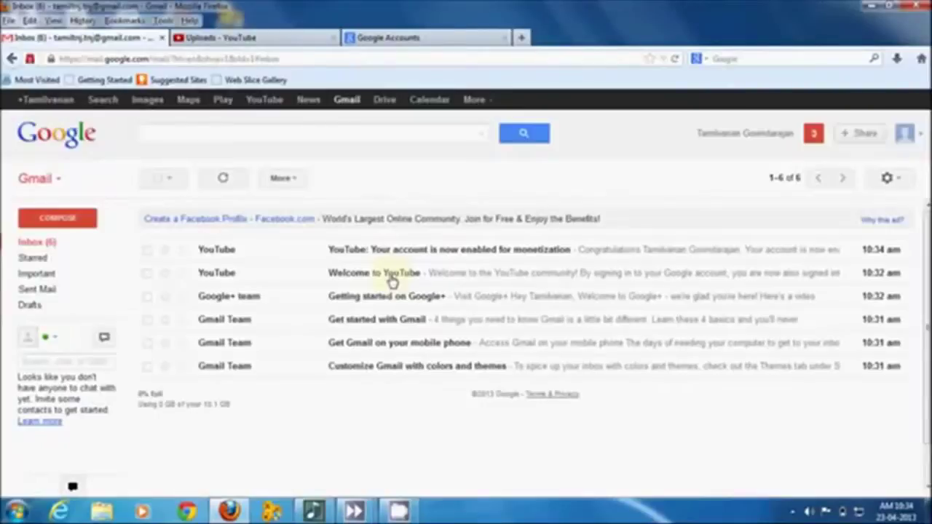
left_click(392, 281)
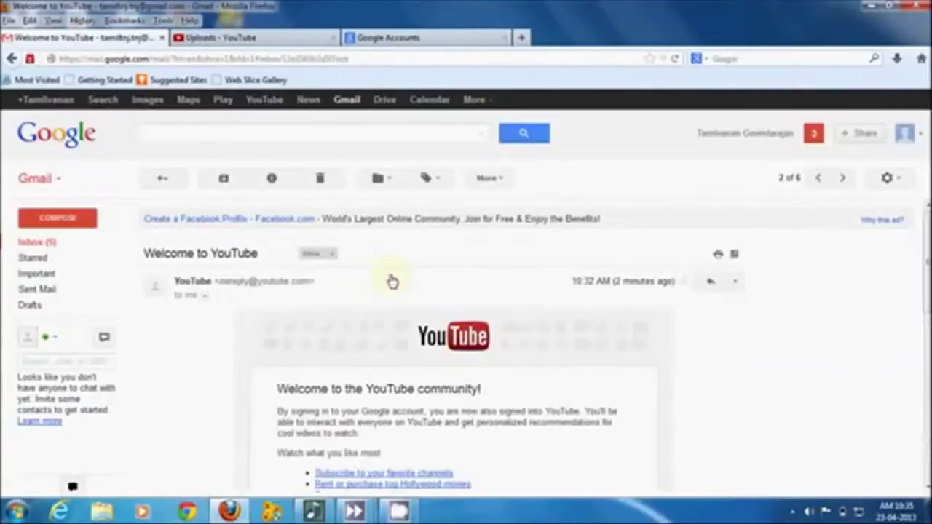
left_click(46, 241)
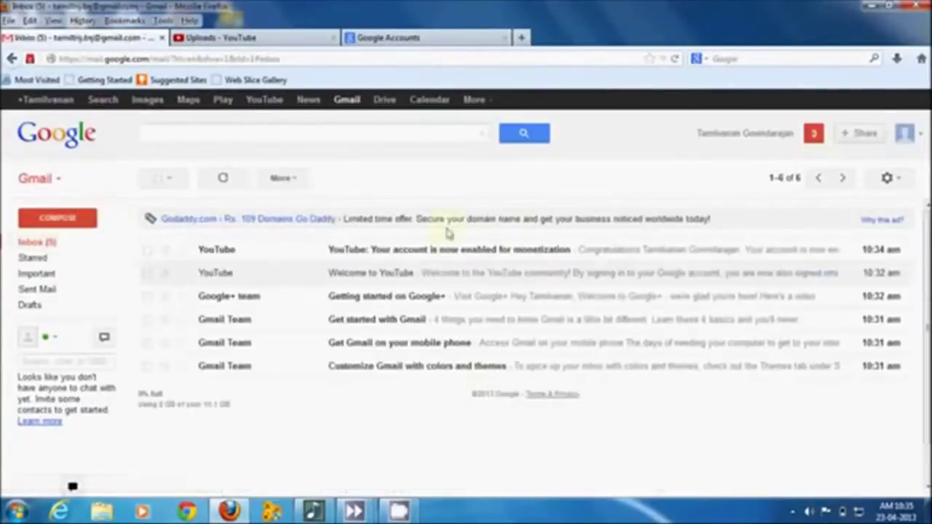
- Open and scroll through YouTube's monetization-enabled email
left_click(475, 251)
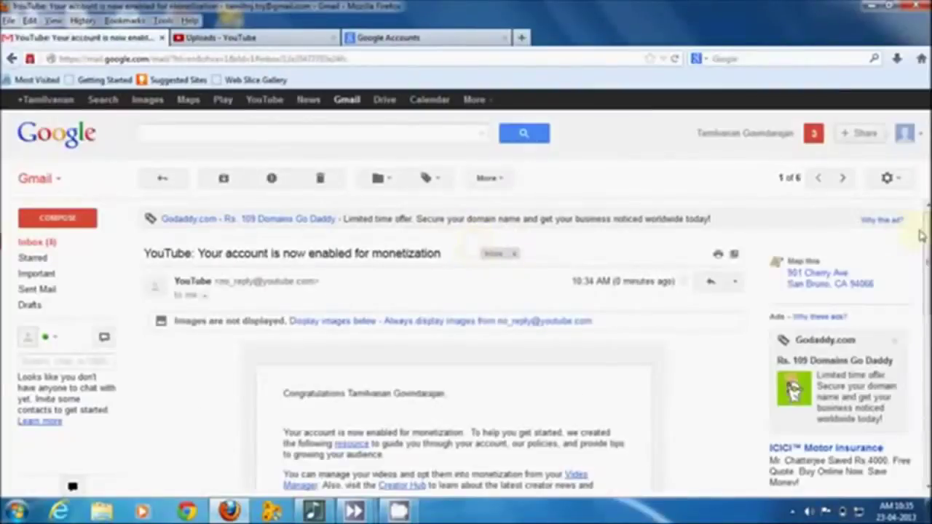
scroll(794, 391, "down", 1)
scroll(794, 391, "down", 1)
scroll(794, 391, "down", 1)
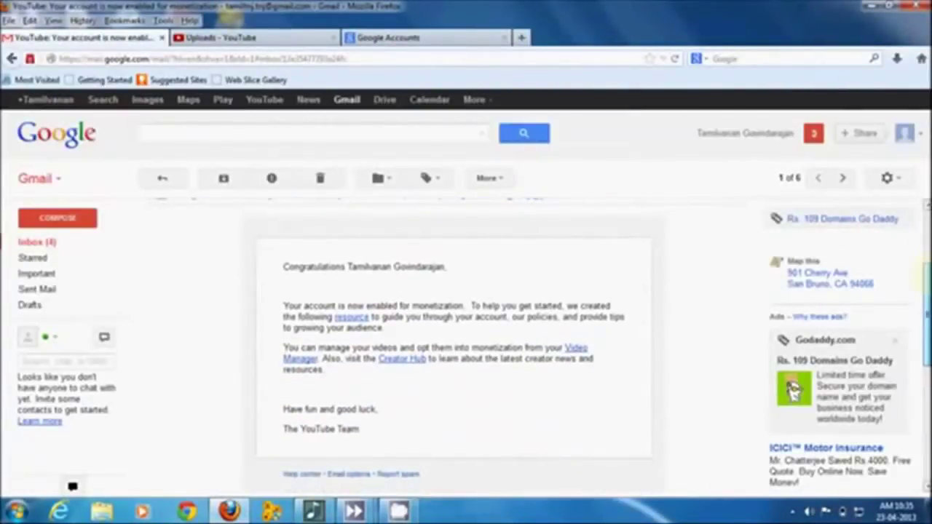
scroll(794, 391, "up", 2)
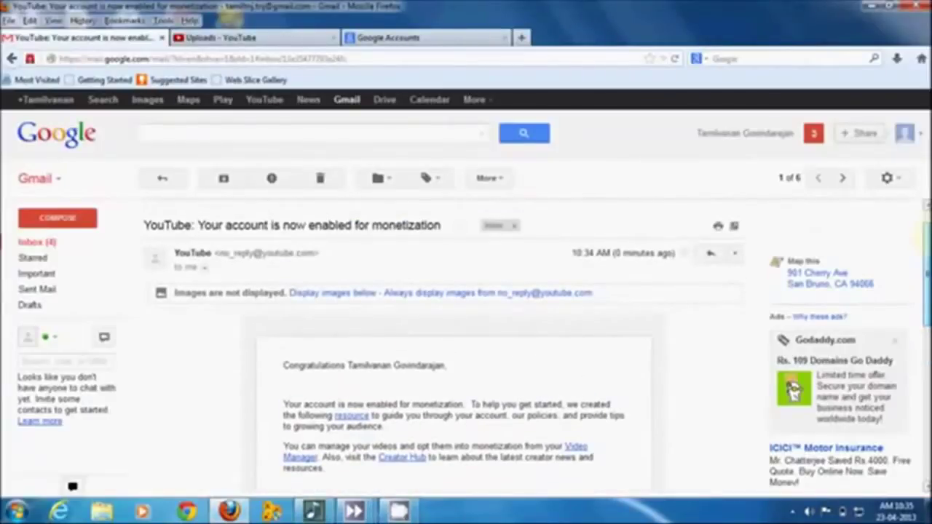
- From YouTube channel settings, open monetization and choose to associate an AdSense account
left_click(238, 41)
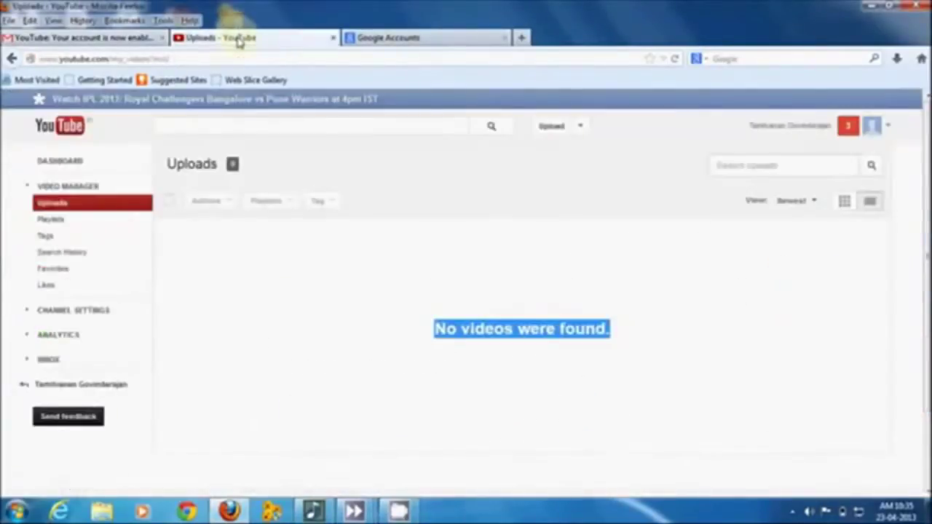
left_click(60, 315)
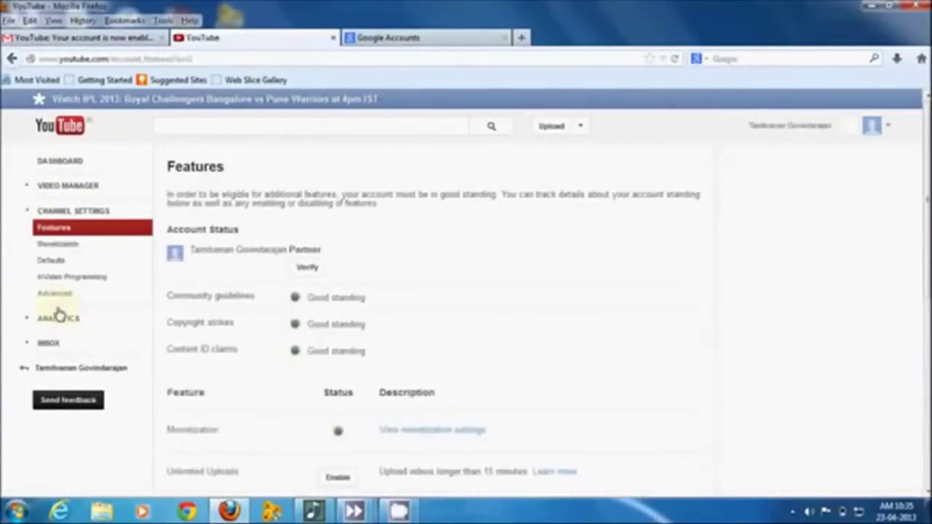
left_click(413, 434)
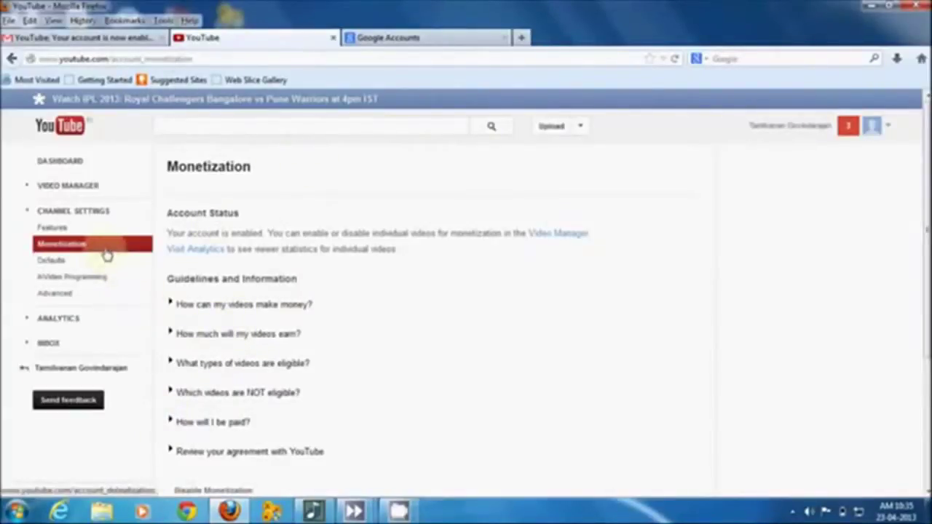
left_click(174, 424)
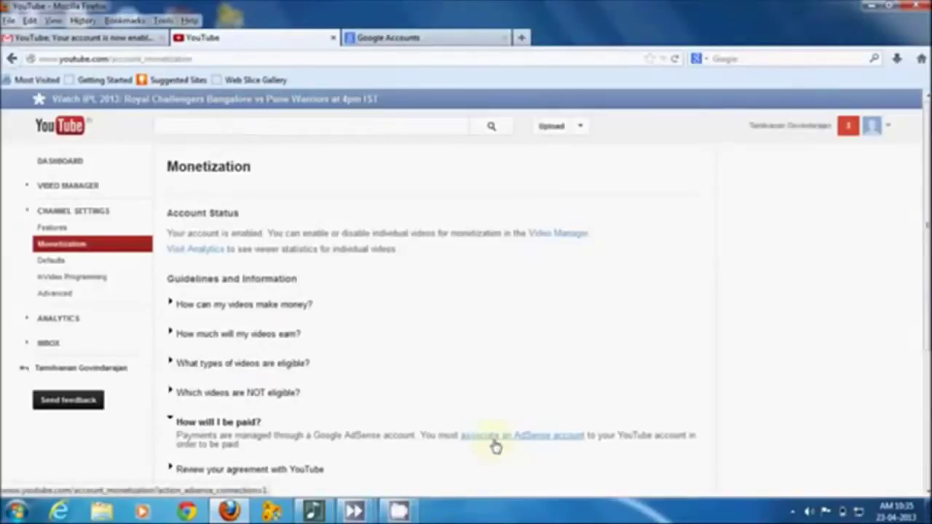
left_click(493, 437)
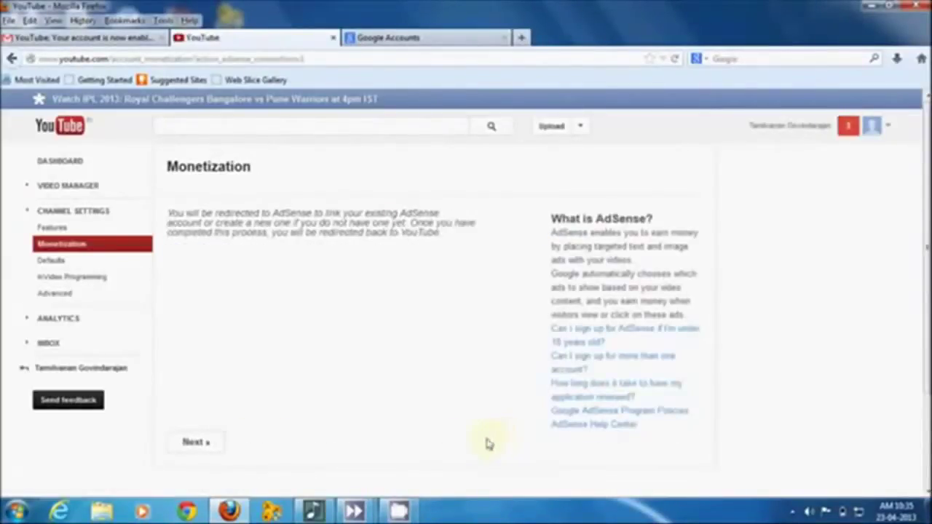
- Sign in to AdSense with the current Google account and agree to the program policies
left_click(195, 442)
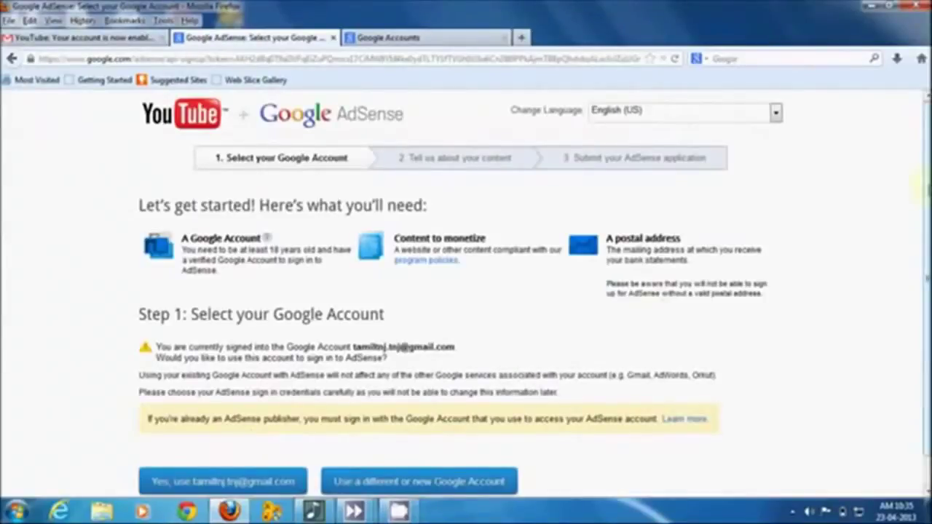
scroll(466, 291, "down", 1)
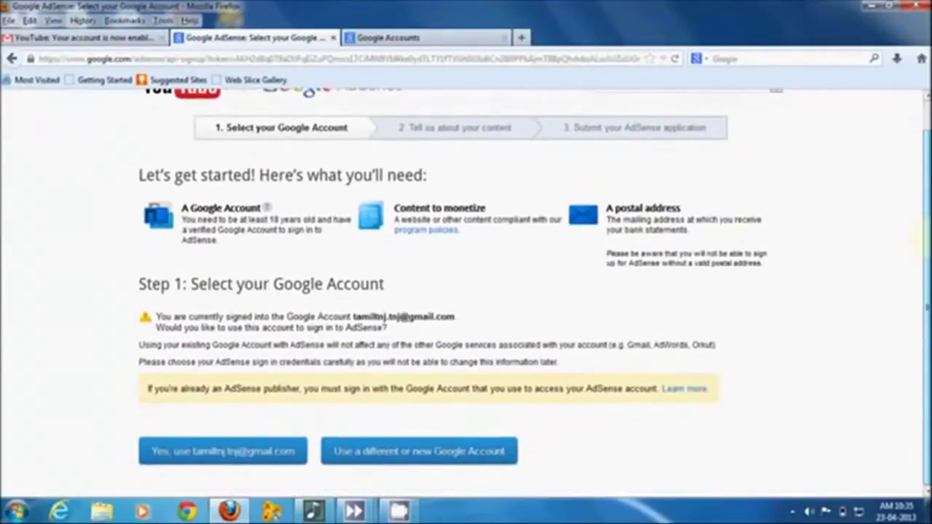
left_click(254, 455)
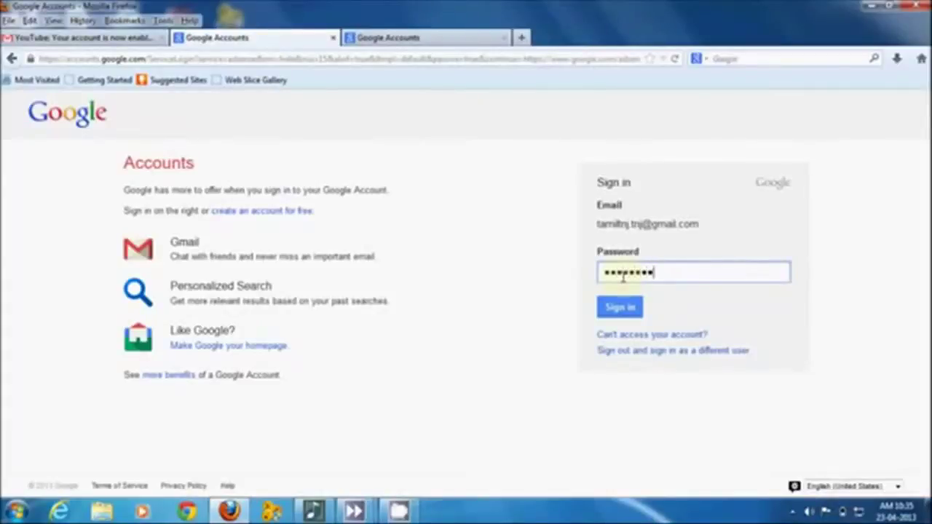
left_click(635, 308)
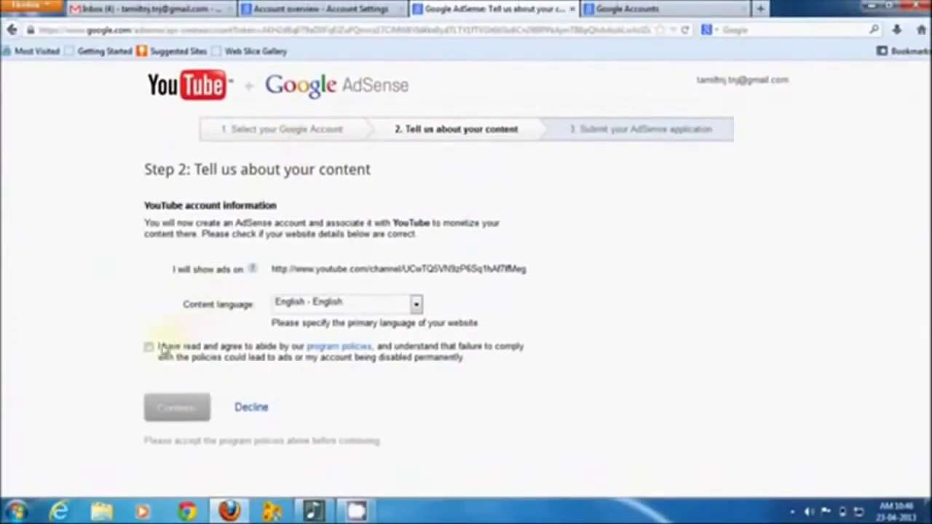
left_click(148, 348)
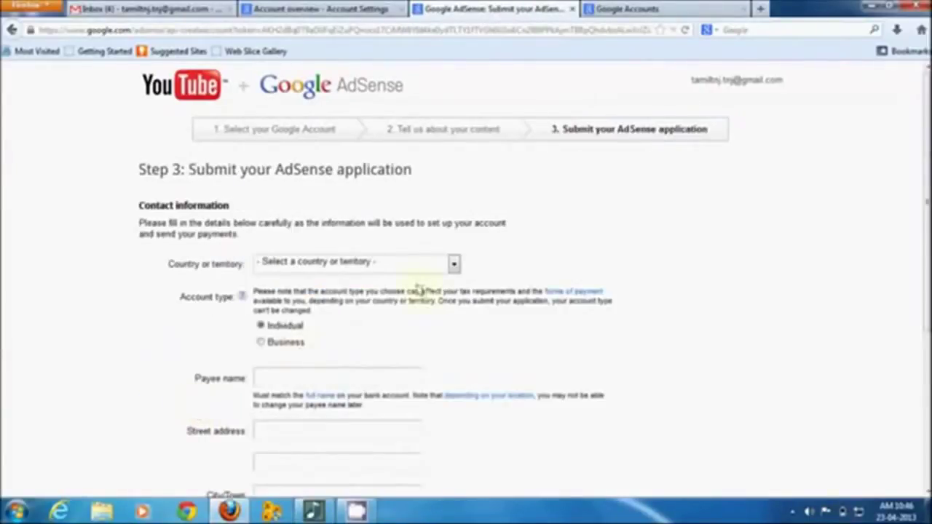
- Select India as the country on the AdSense contact form
left_click(412, 273)
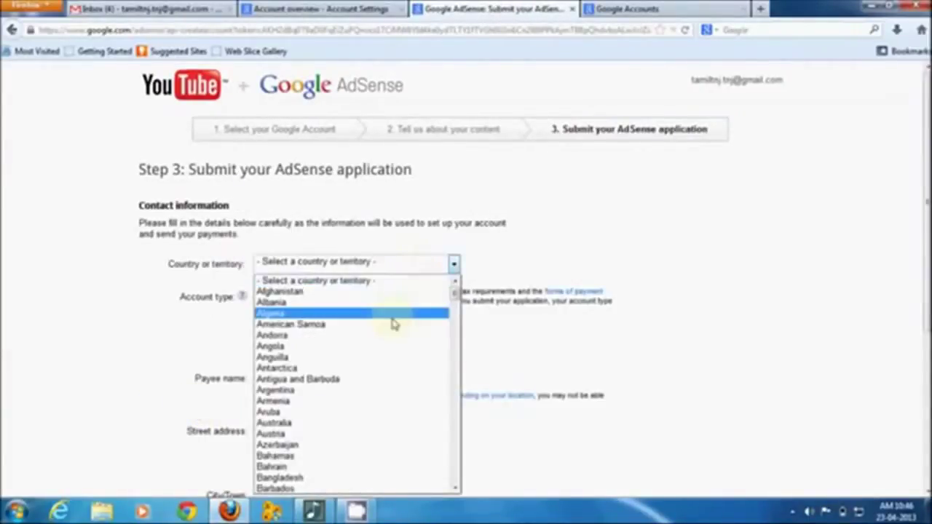
key("i")
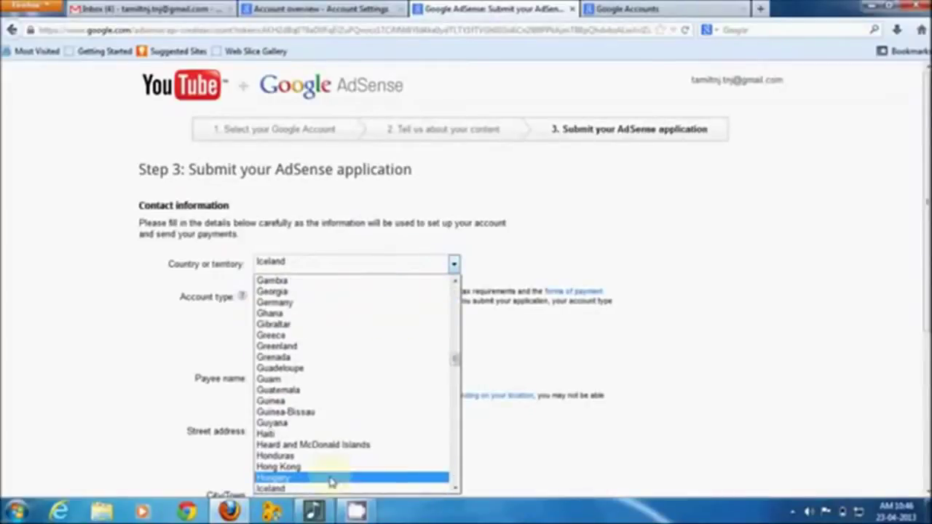
key("i")
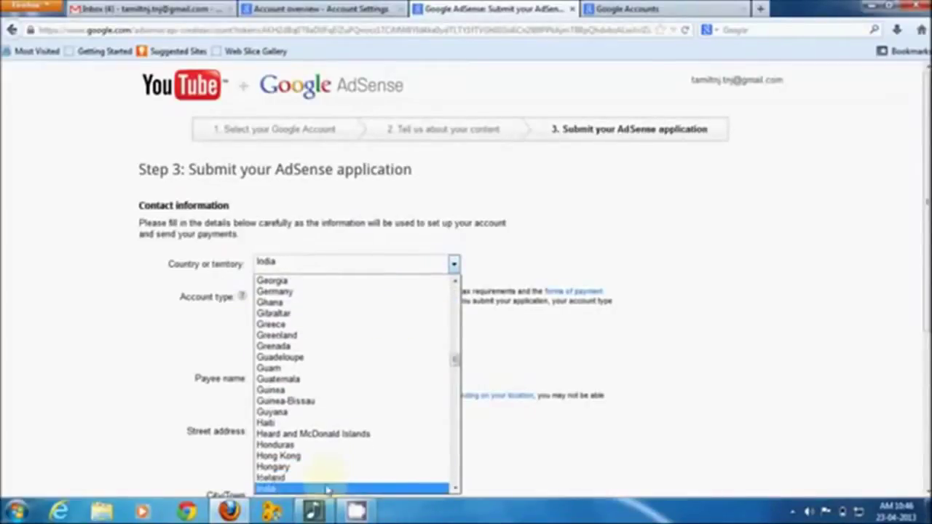
left_click(325, 489)
scroll(466, 291, "down", 4)
type("Mr Tamilv")
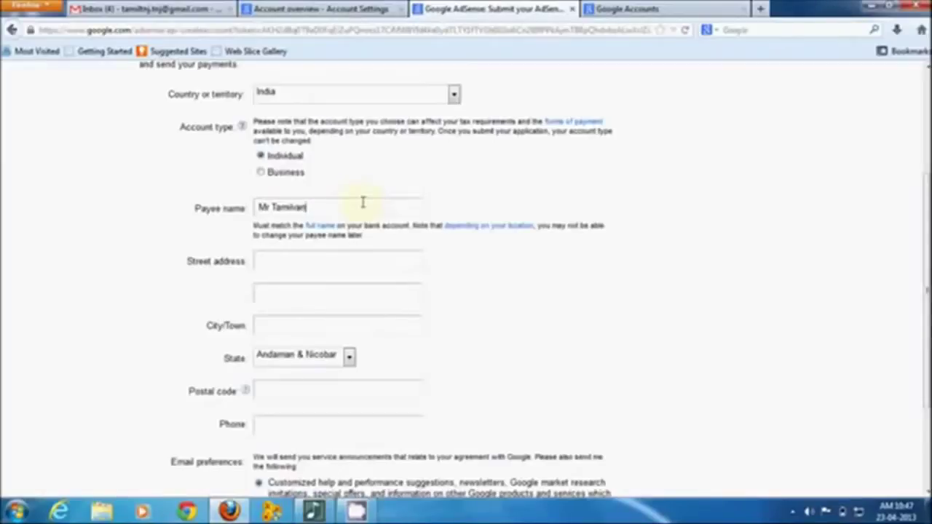
- Finish the payee name and enter the street address and city
type("an")
left_click(292, 267)
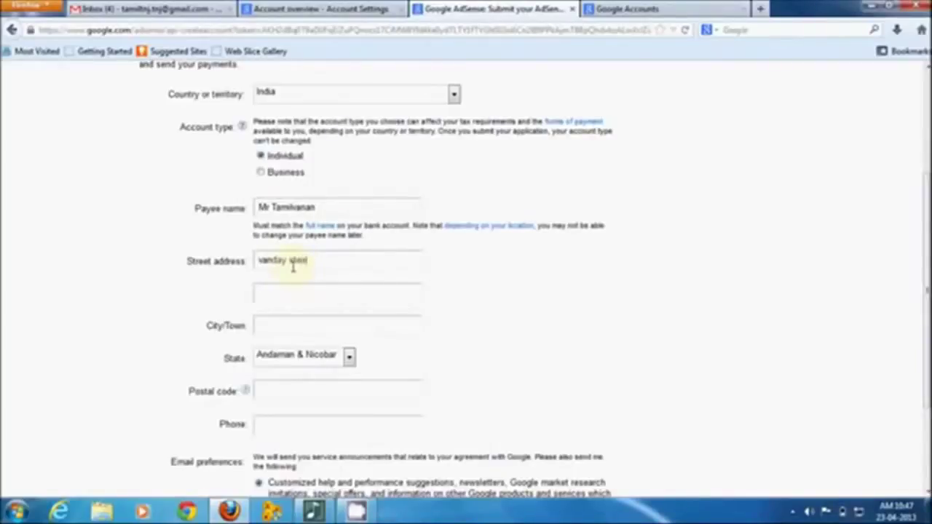
- Choose Tamil Nadu as the state and enter the postal code and phone number
left_click(289, 358)
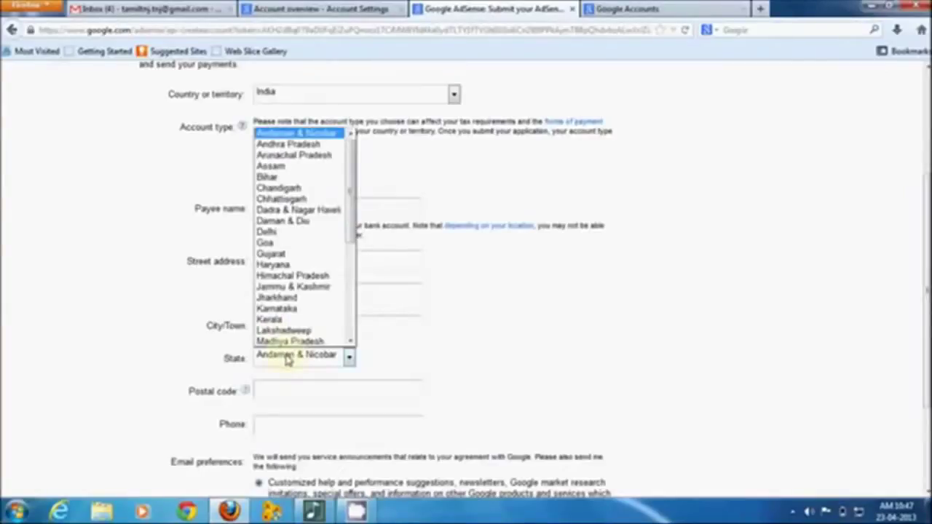
key("t")
left_click(288, 357)
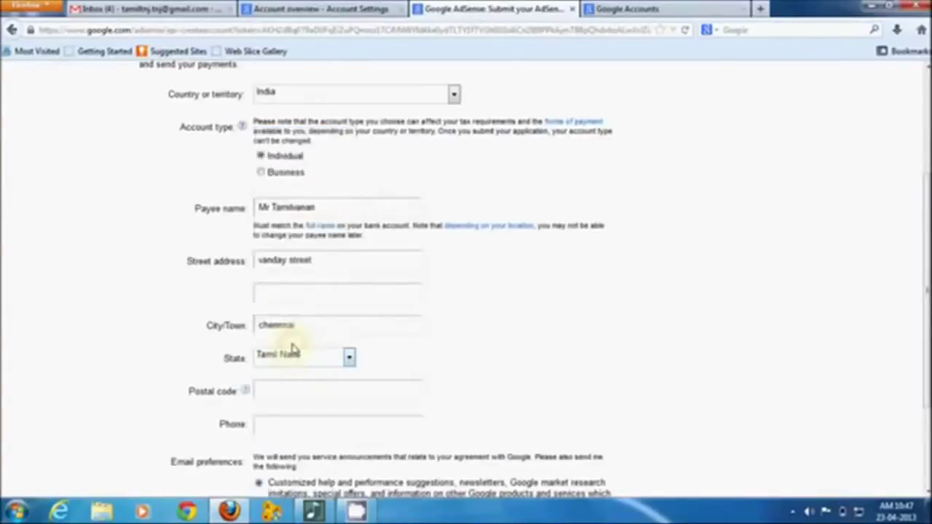
type("6000")
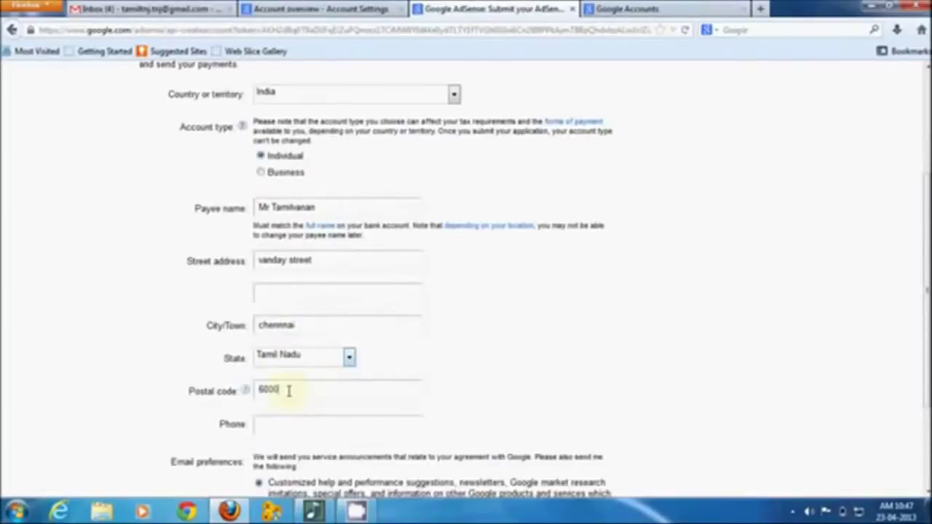
type("32")
left_click(288, 424)
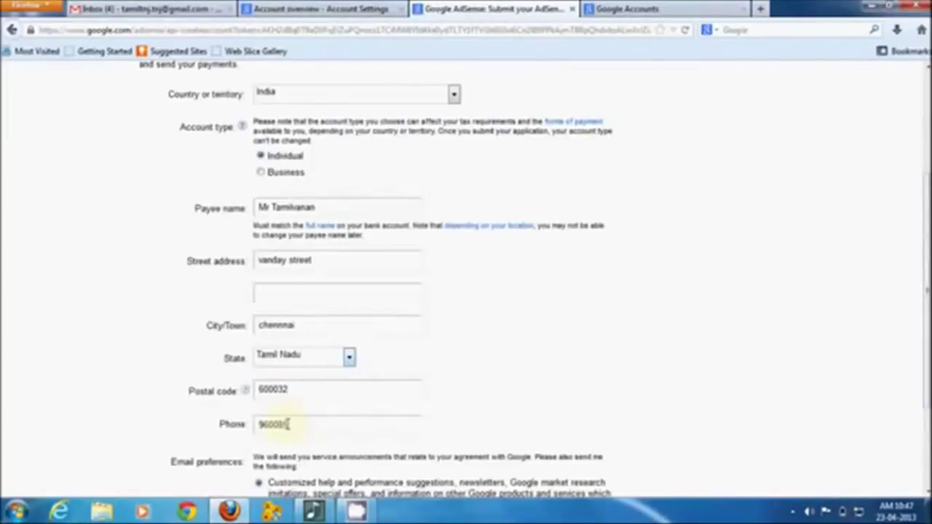
- Submit the AdSense application from the bottom of the contact form
scroll(919, 263, "down", 1)
scroll(922, 262, "down", 3)
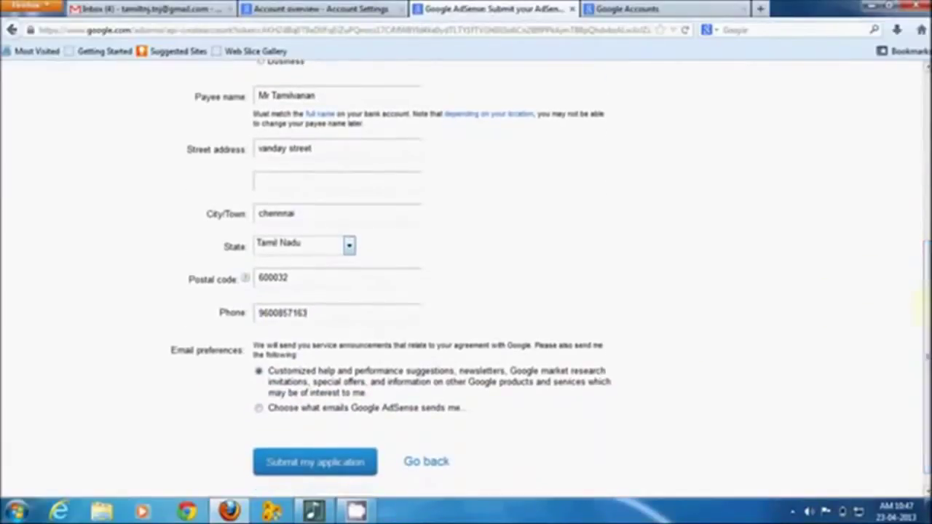
scroll(922, 306, "down", 1)
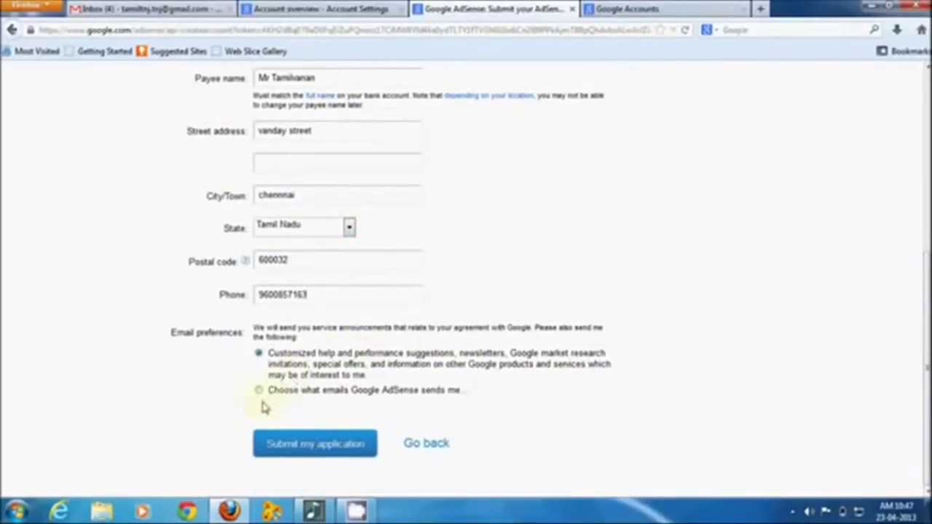
left_click(286, 446)
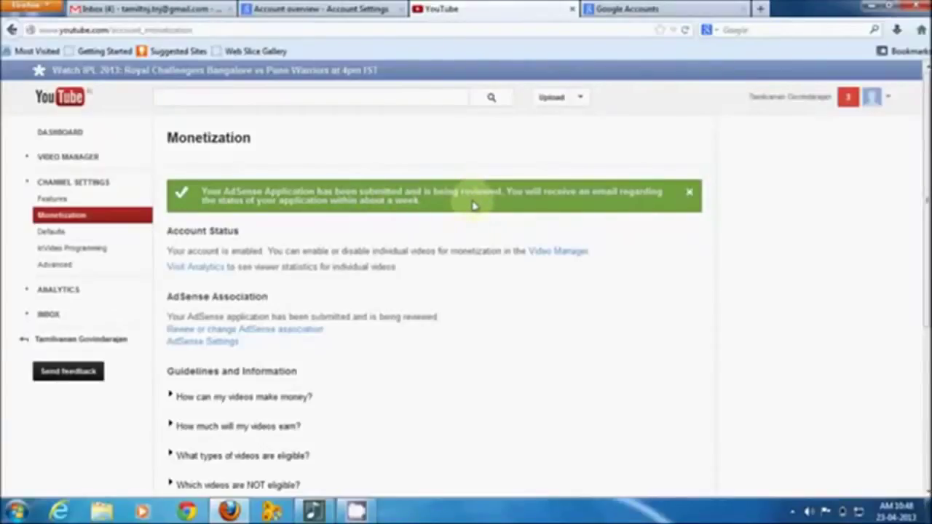
- Check the other open browser tabs, then return to the Gmail inbox
left_click(115, 11)
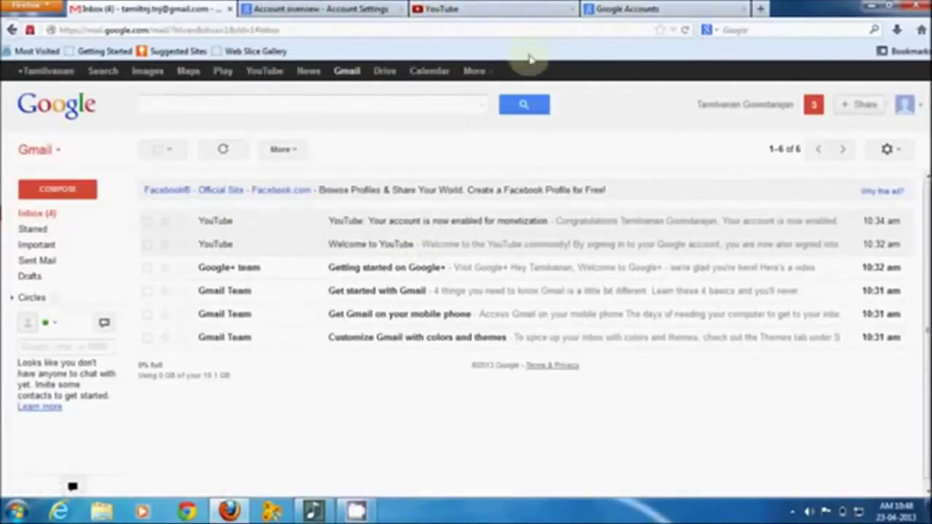
left_click(321, 10)
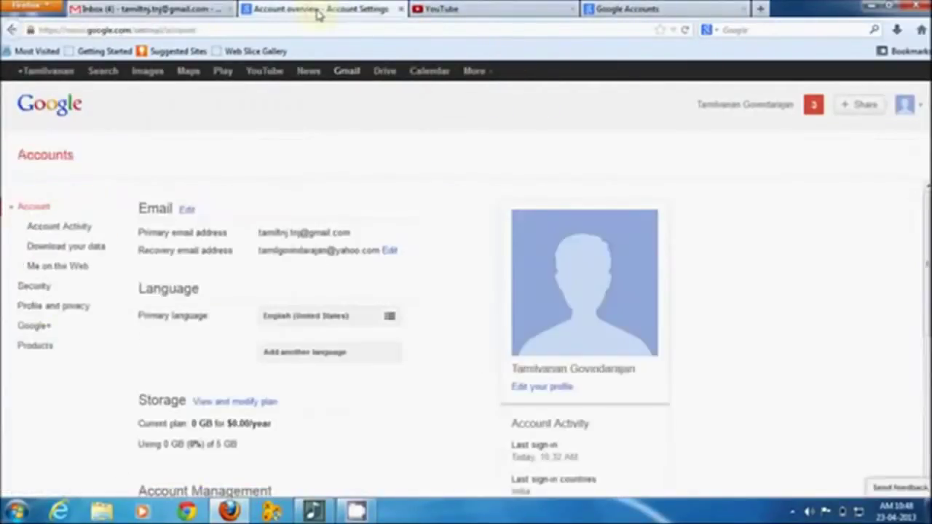
left_click(175, 12)
left_click(660, 9)
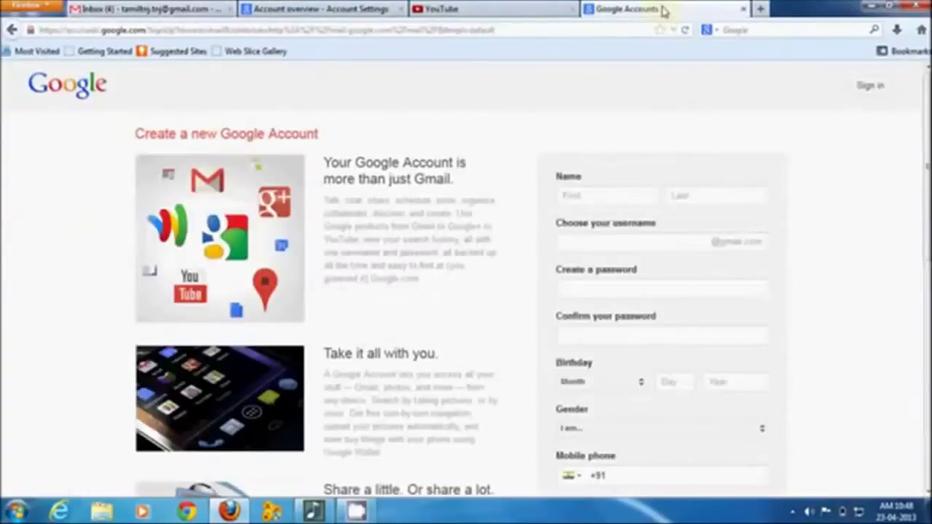
left_click(520, 11)
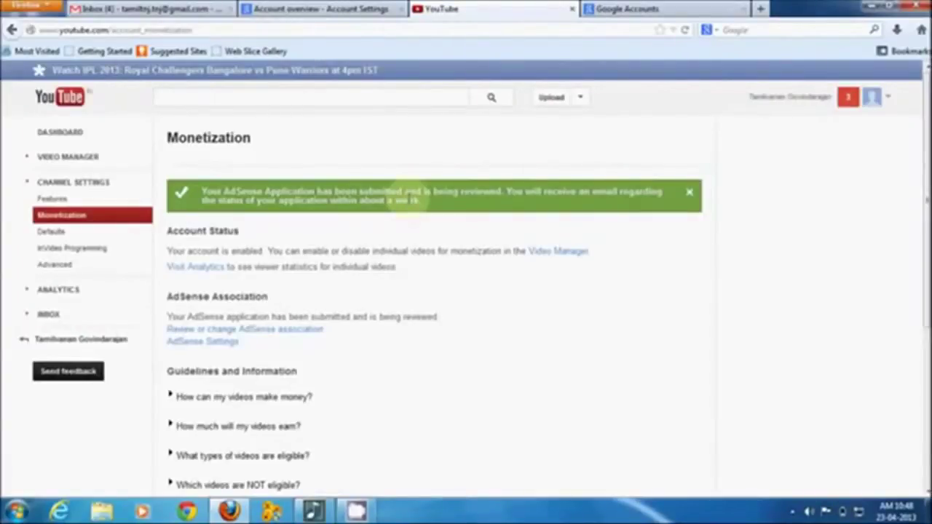
left_click(137, 10)
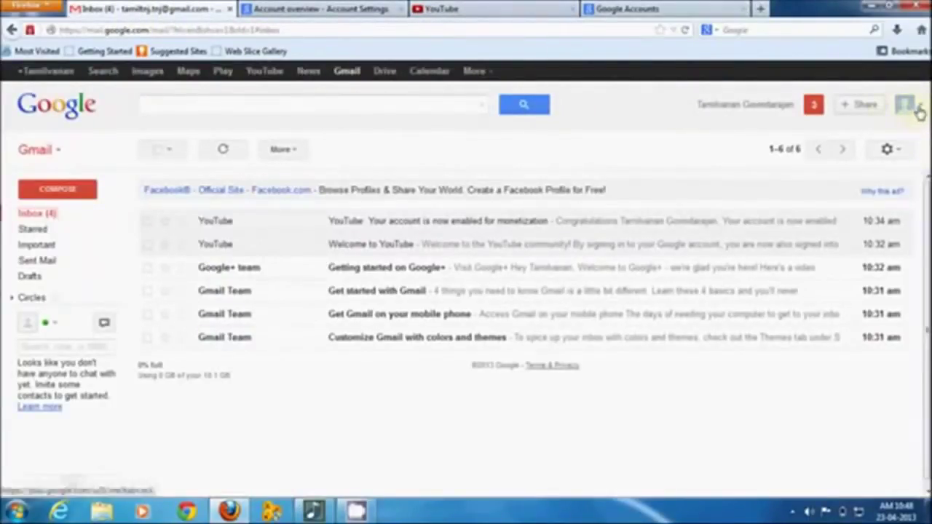
- Sign out of Gmail and sign in to the other account with its username and password
left_click(907, 105)
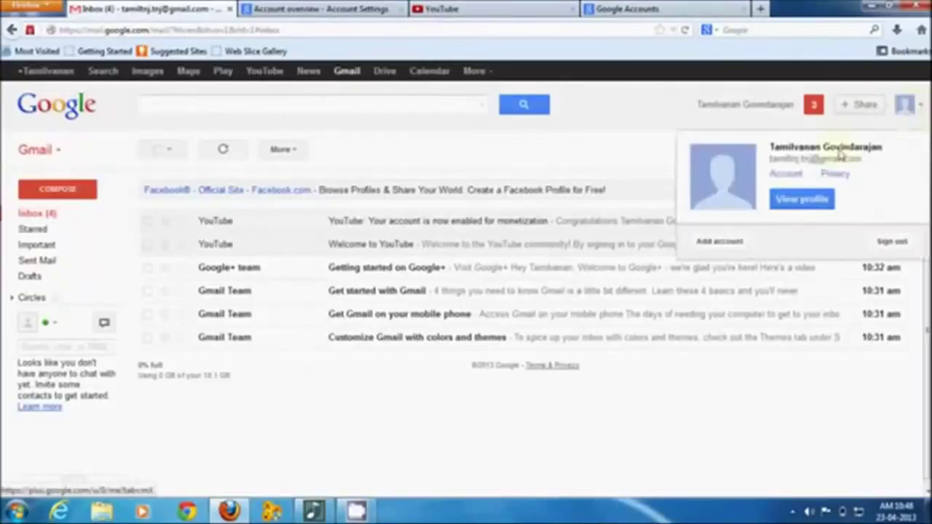
left_click(892, 241)
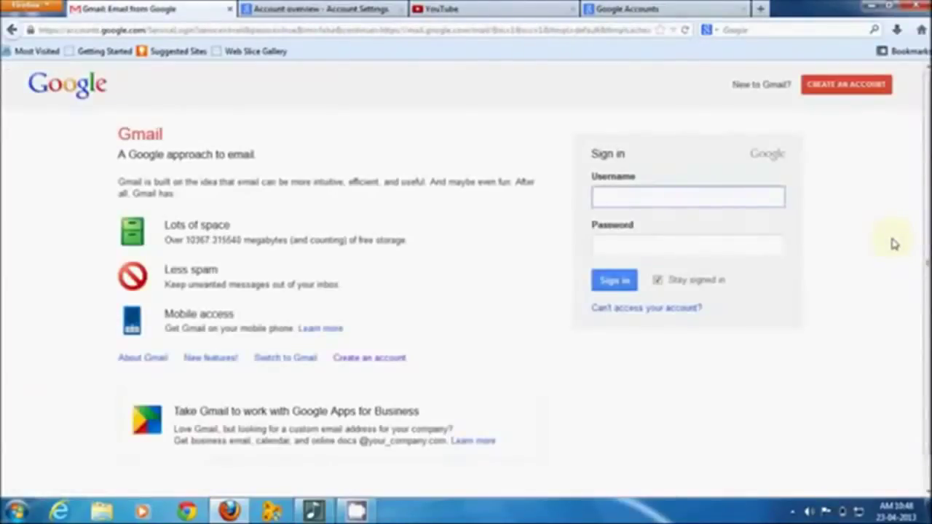
type("tamil")
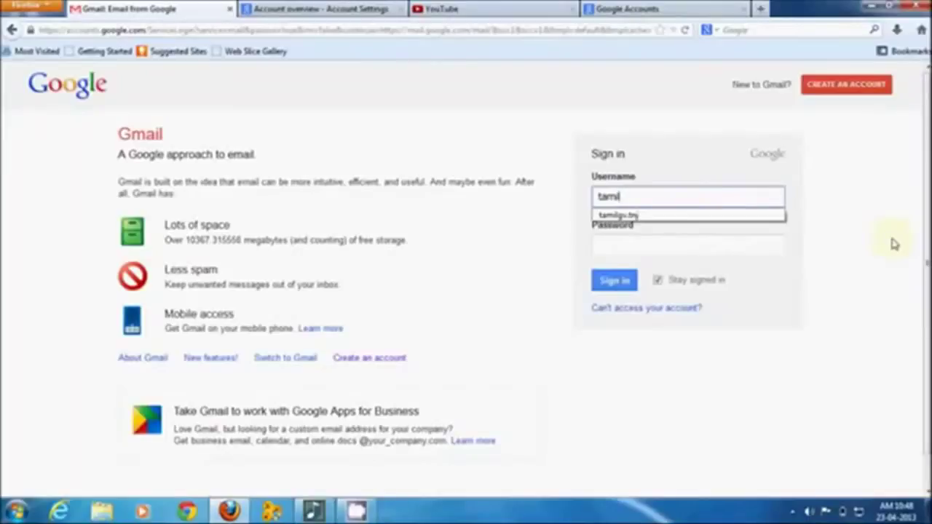
key("Down")
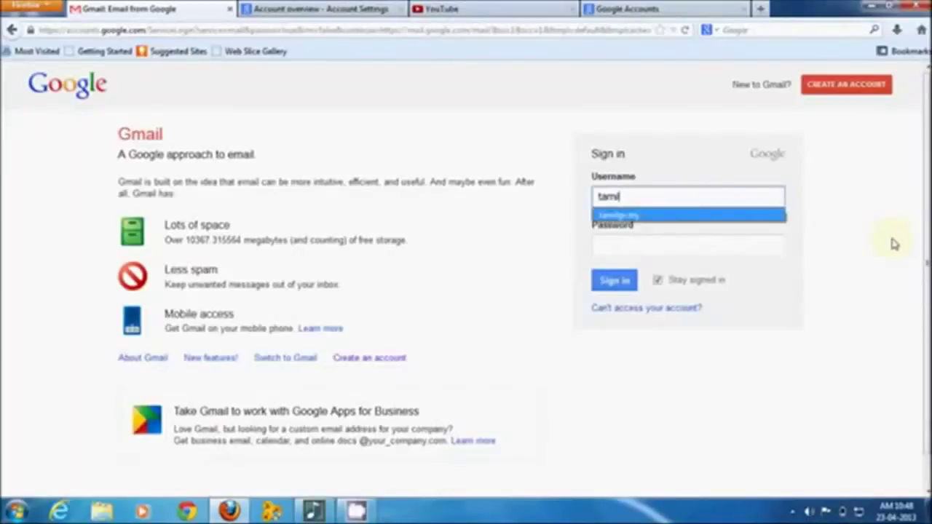
key("Return")
key("Tab")
type("••••")
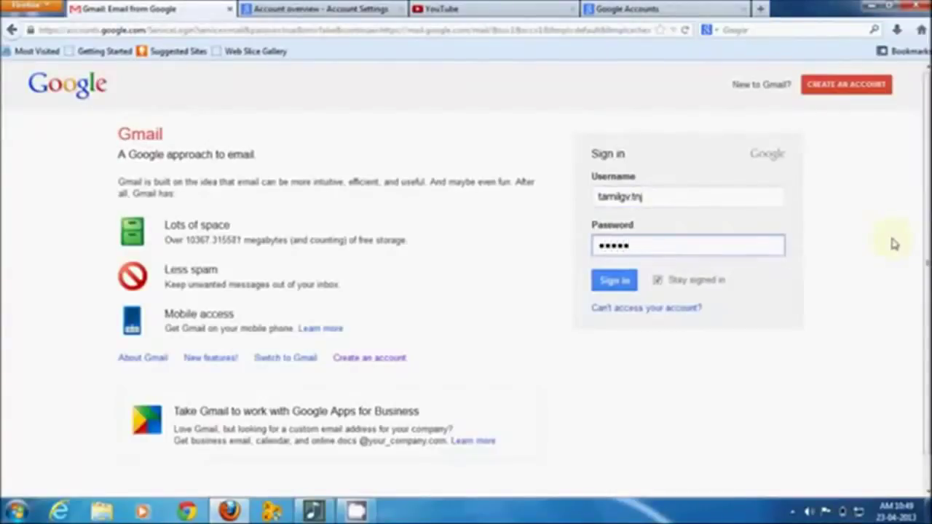
type("••••••")
left_click(615, 280)
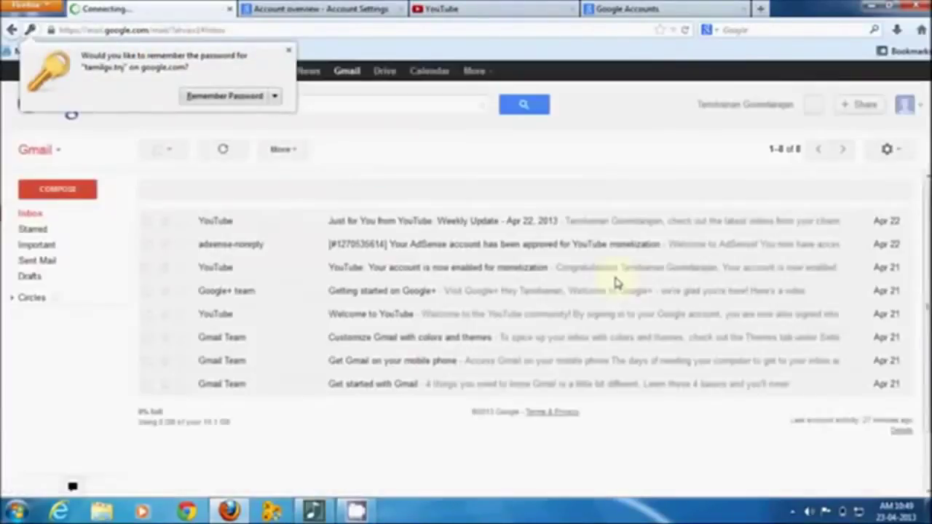
left_click(512, 251)
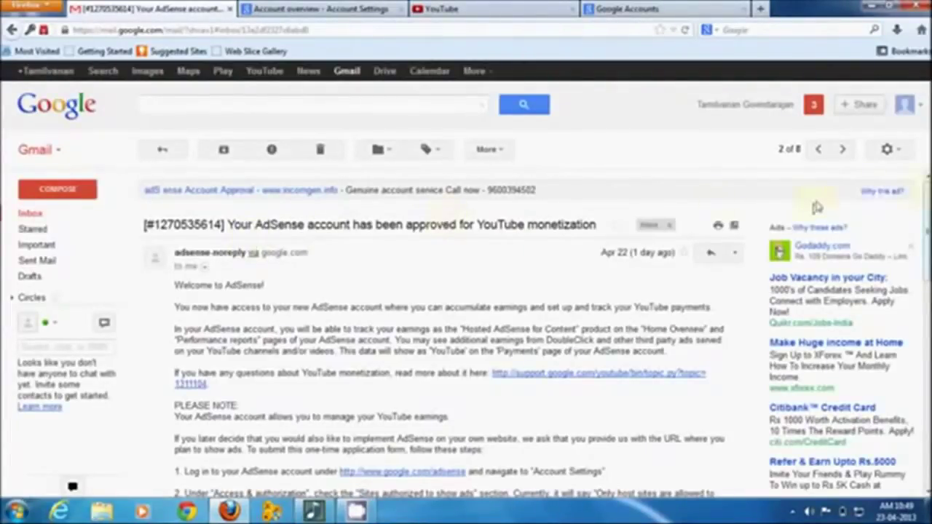
scroll(816, 204, "down", 1)
scroll(816, 204, "down", 2)
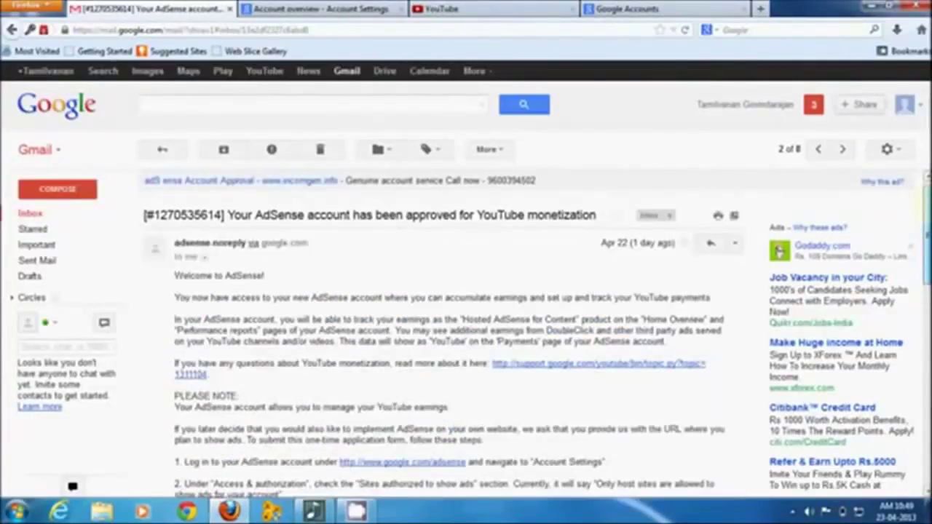
scroll(451, 328, "down", 1)
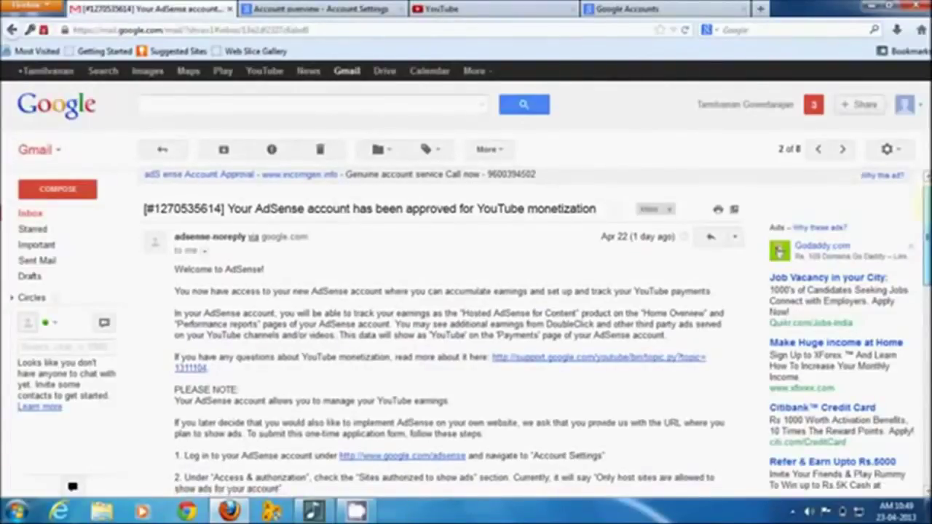
scroll(918, 200, "down", 2)
scroll(918, 200, "up", 3)
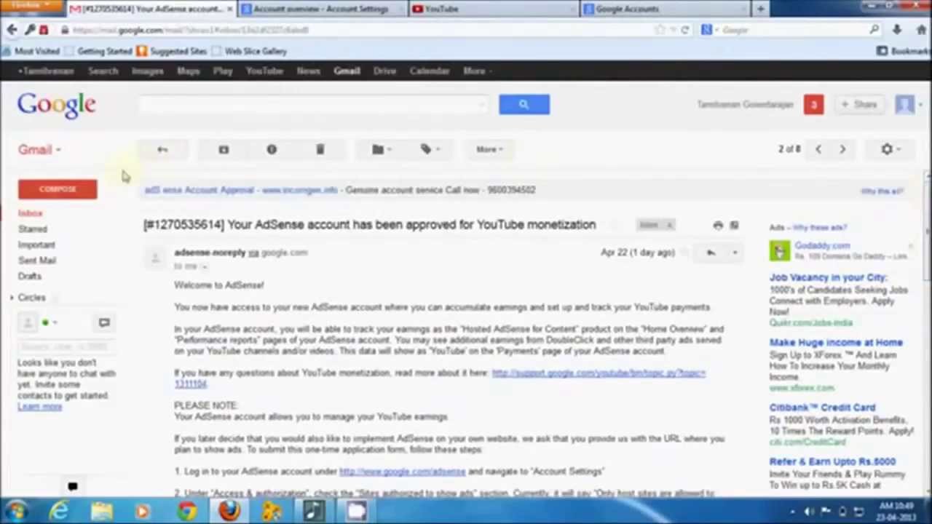
left_click(41, 213)
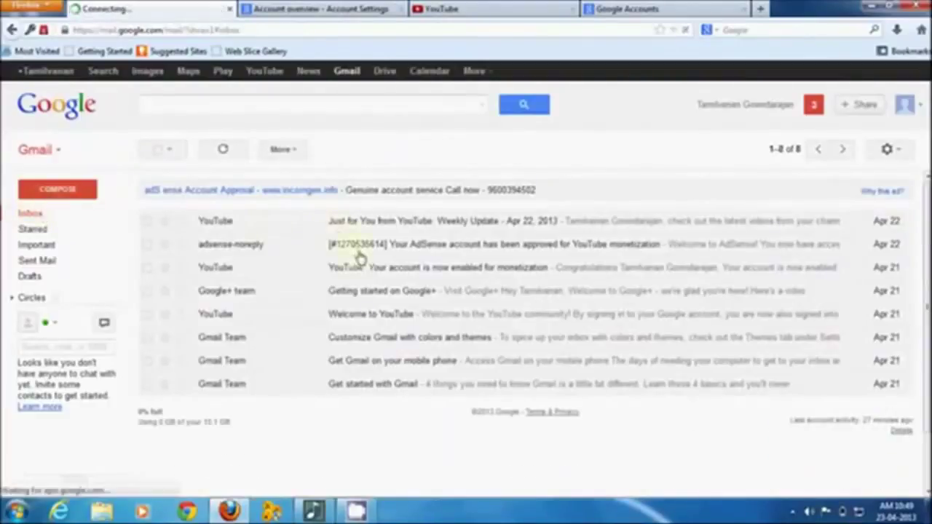
left_click(412, 276)
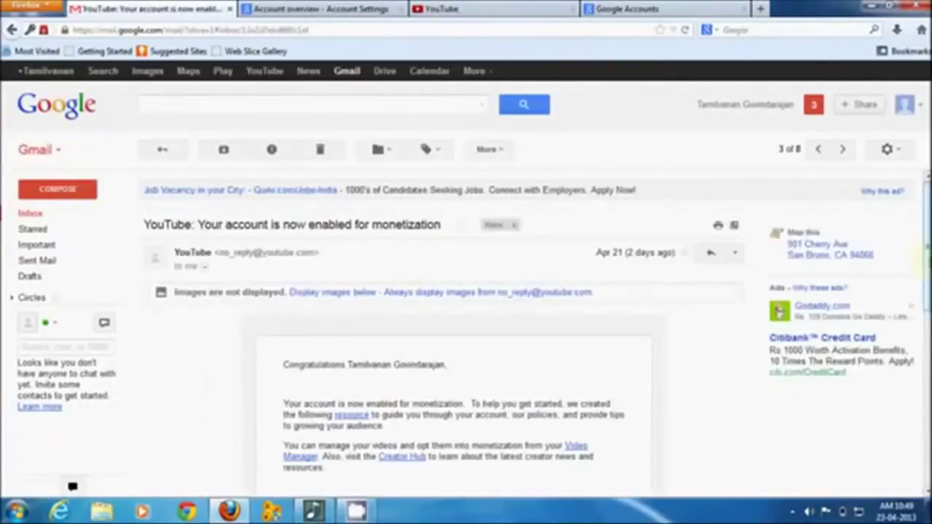
scroll(900, 334, "down", 4)
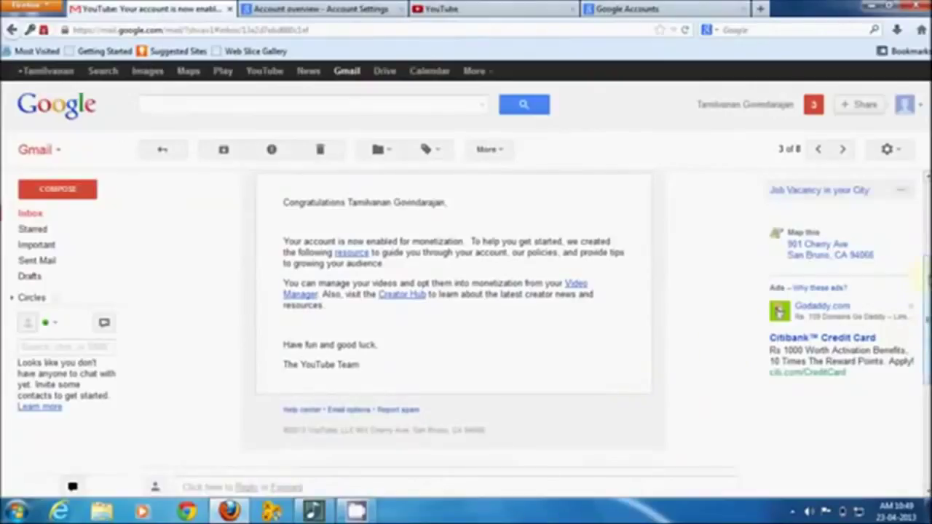
scroll(930, 286, "down", 3)
left_click(283, 389)
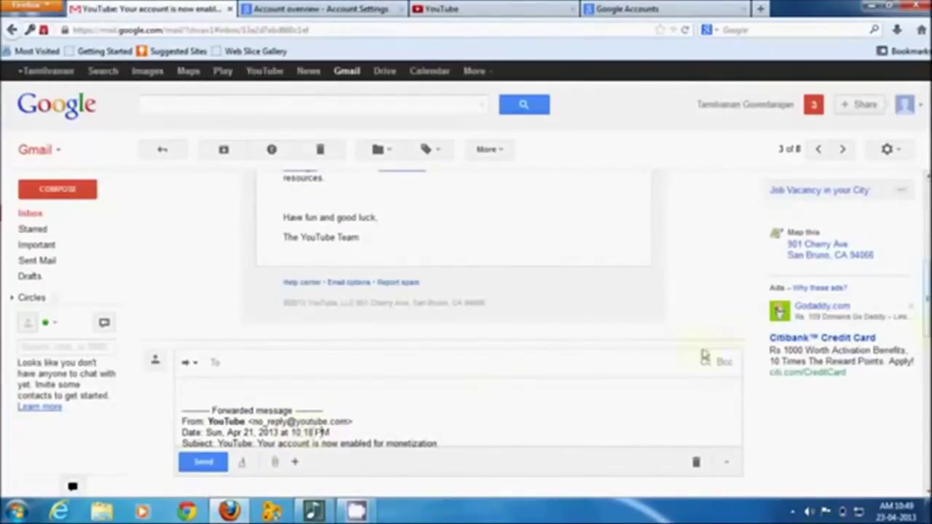
scroll(926, 247, "up", 10)
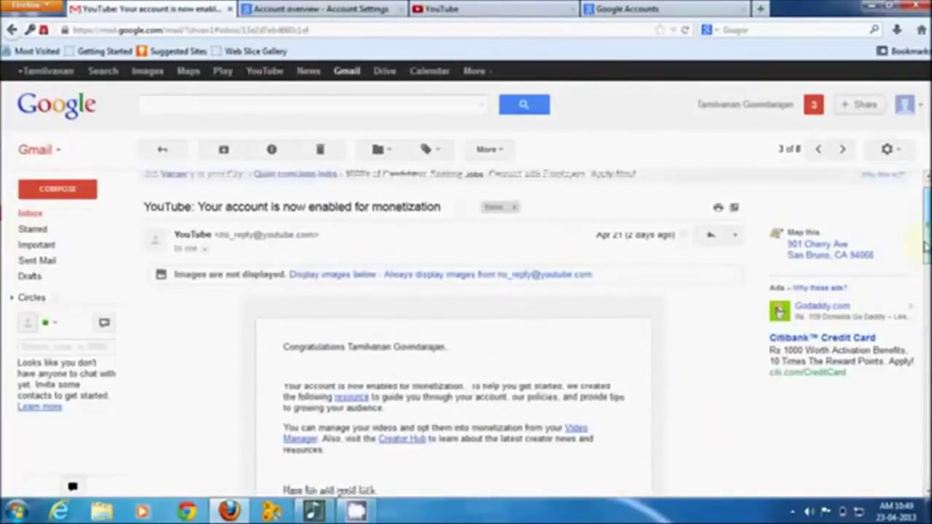
left_click(43, 214)
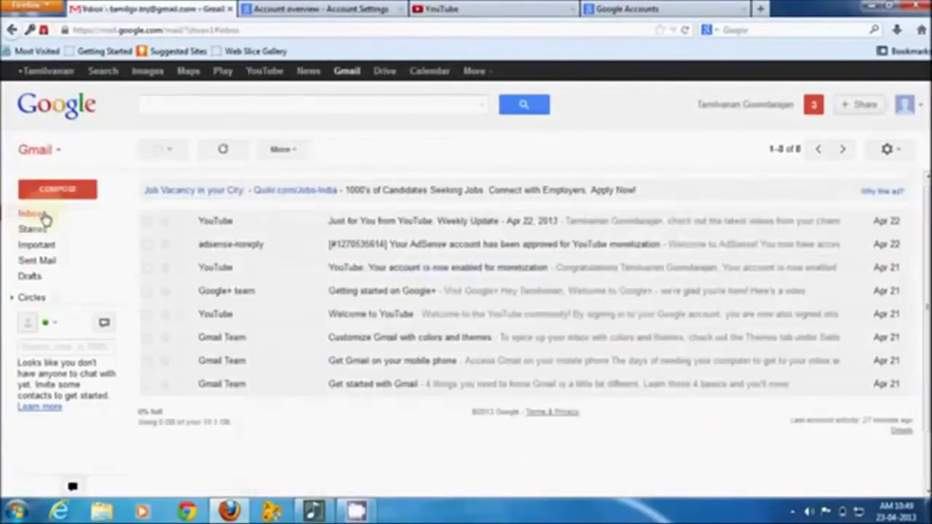
left_click(462, 250)
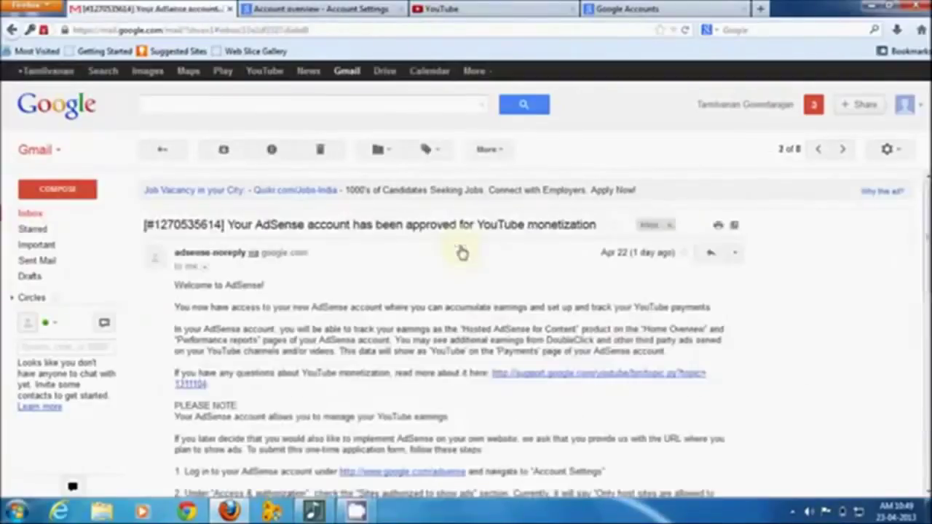
scroll(461, 253, "down", 5)
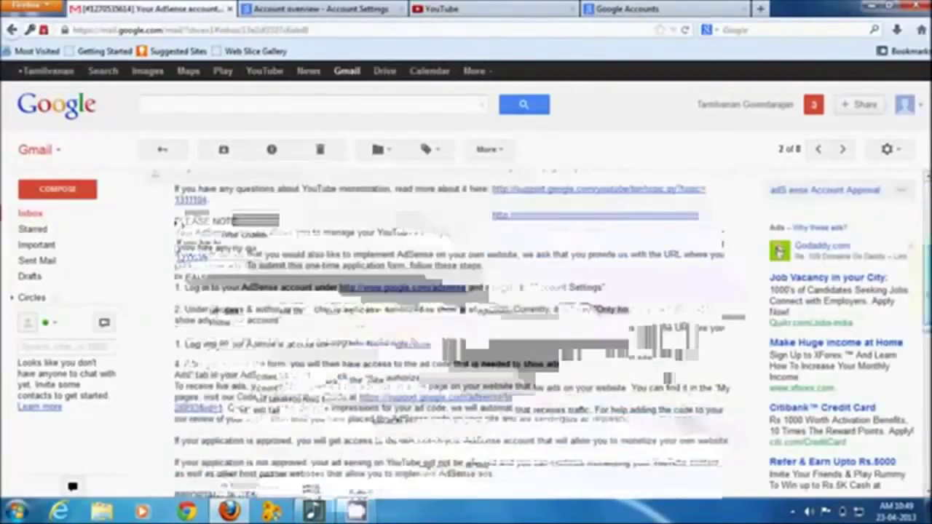
scroll(451, 328, "down", 5)
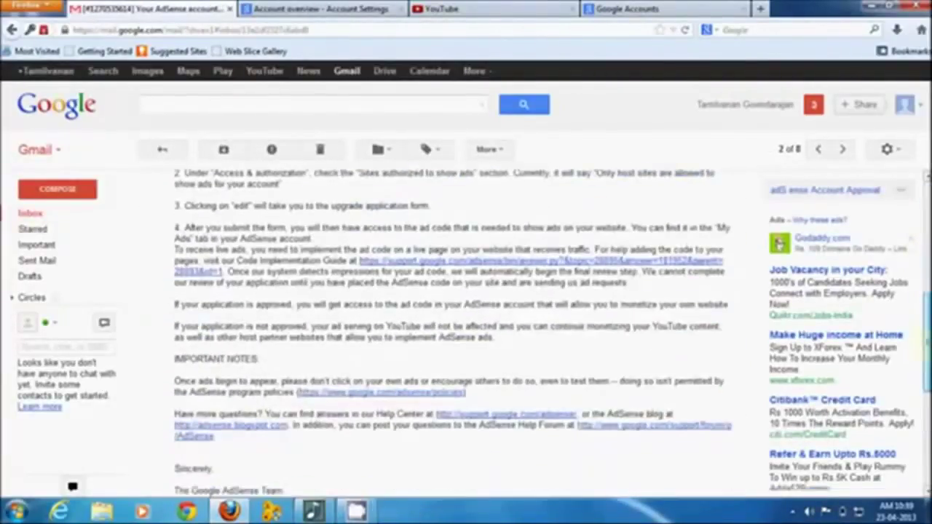
scroll(466, 328, "down", 5)
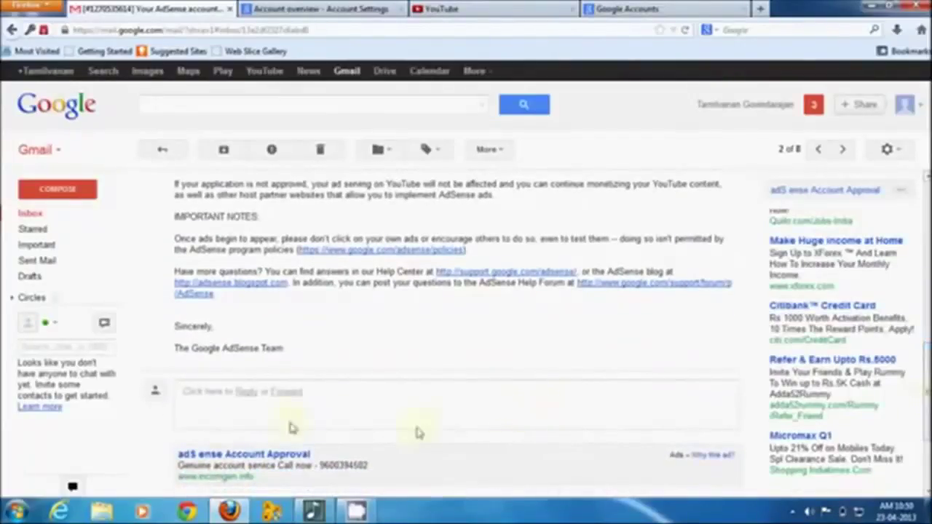
left_click(290, 394)
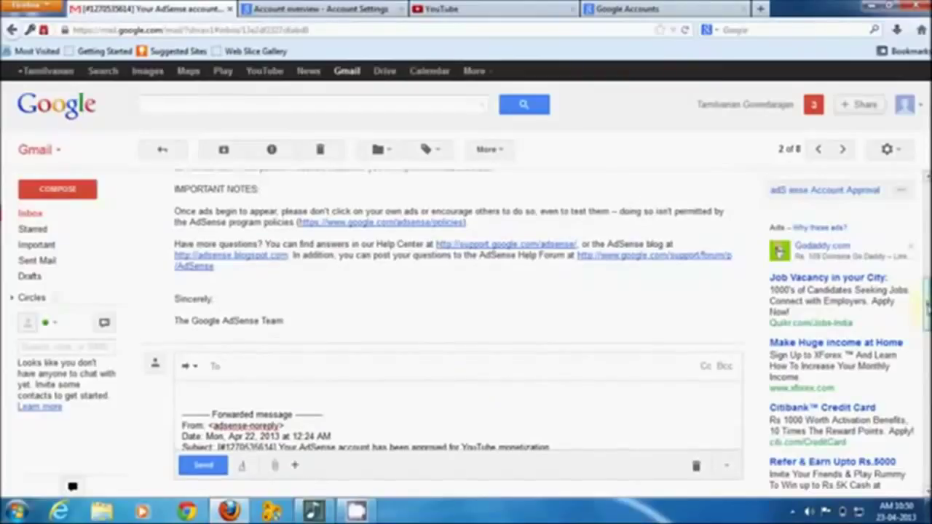
scroll(466, 328, "up", 10)
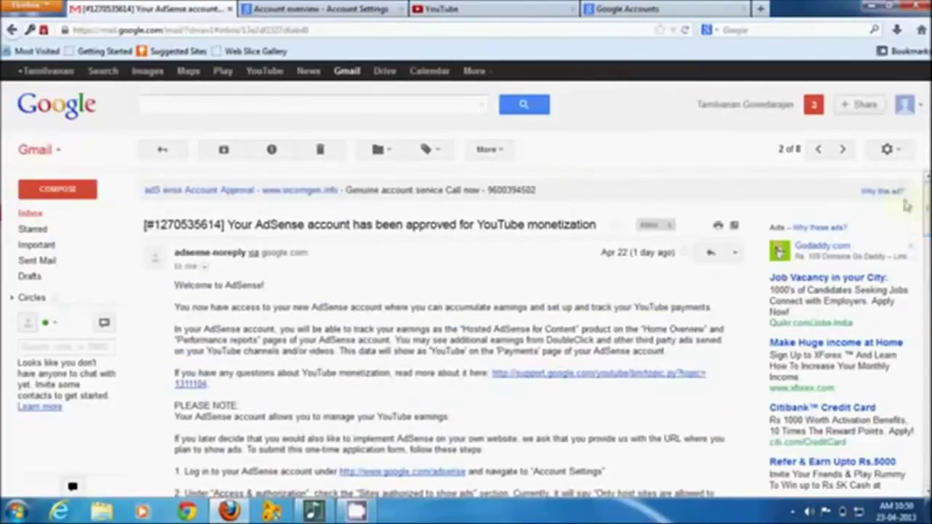
left_click(31, 214)
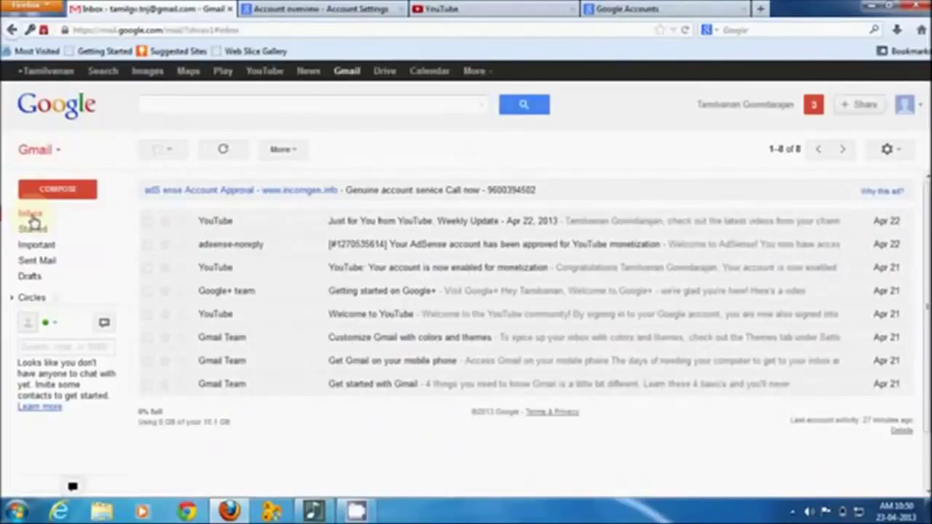